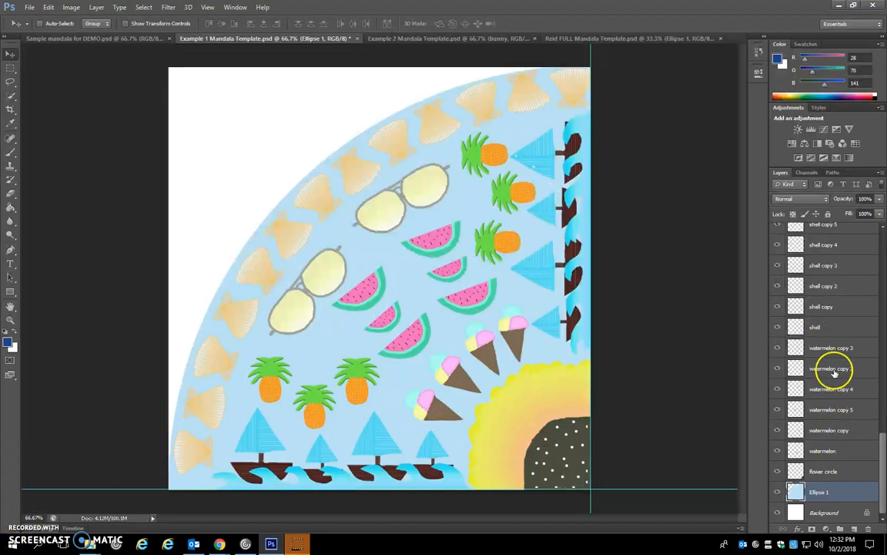
- Close the open full mandala document with the dark blue circle, discarding its unsaved changes
{"action": "left_click_drag", "start_coordinate": [882, 457], "coordinate": [882, 503]}
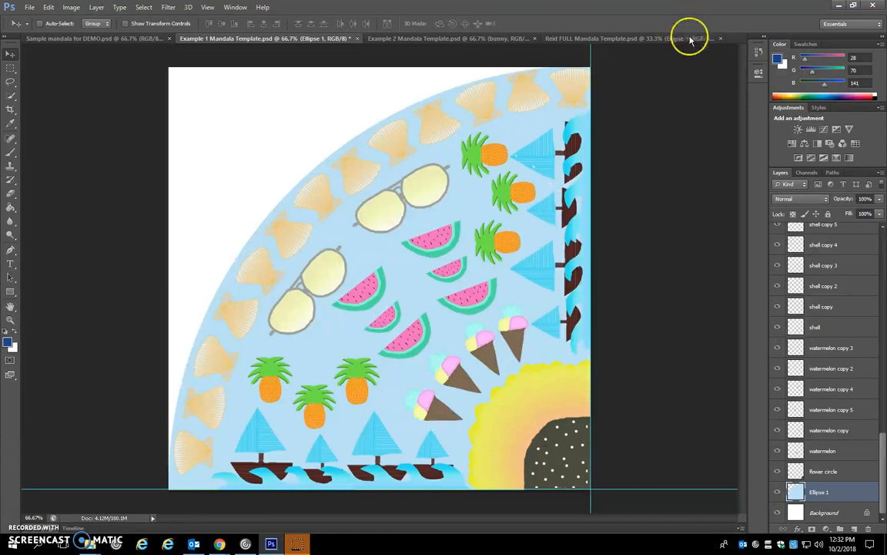
{"action": "left_click", "coordinate": [720, 39]}
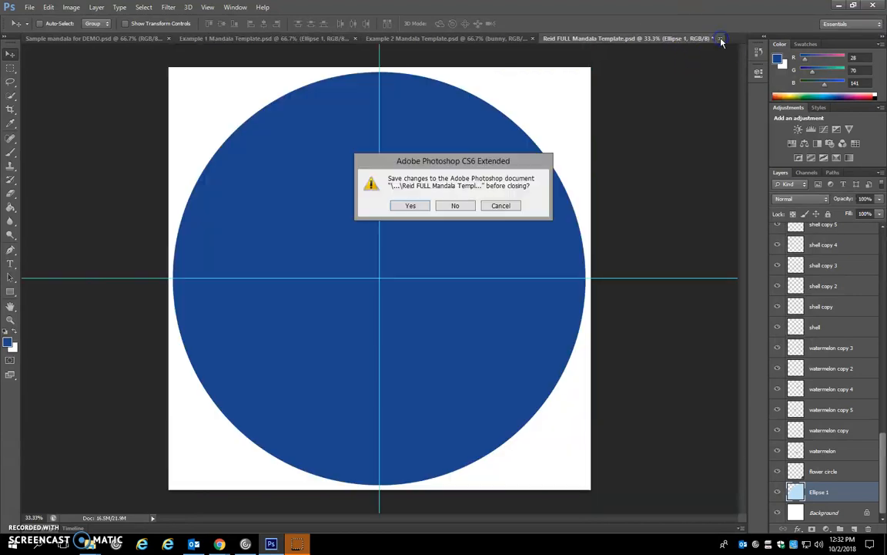
{"action": "left_click", "coordinate": [458, 206]}
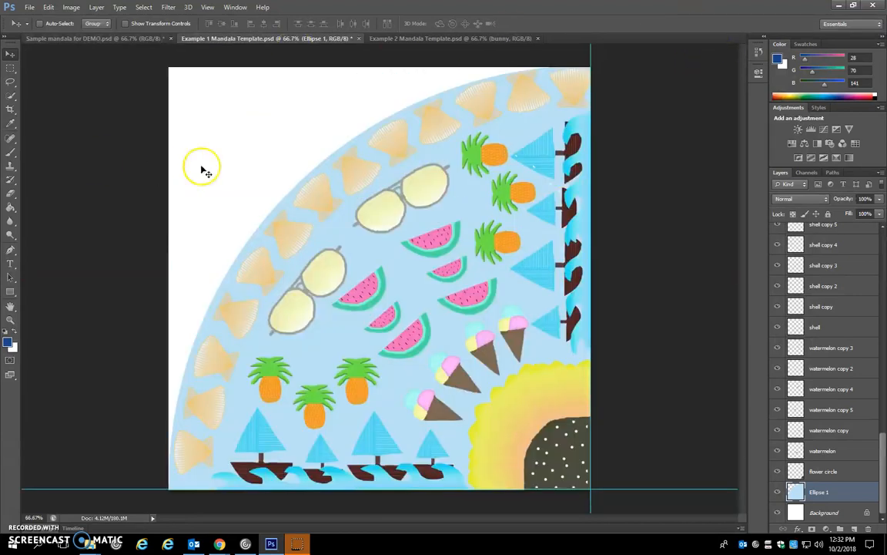
- Start opening a file and browse on the YHS Public (Z:) drive through _students and _Public to the _Modify folder
{"action": "left_click", "coordinate": [29, 7]}
{"action": "left_click", "coordinate": [38, 25]}
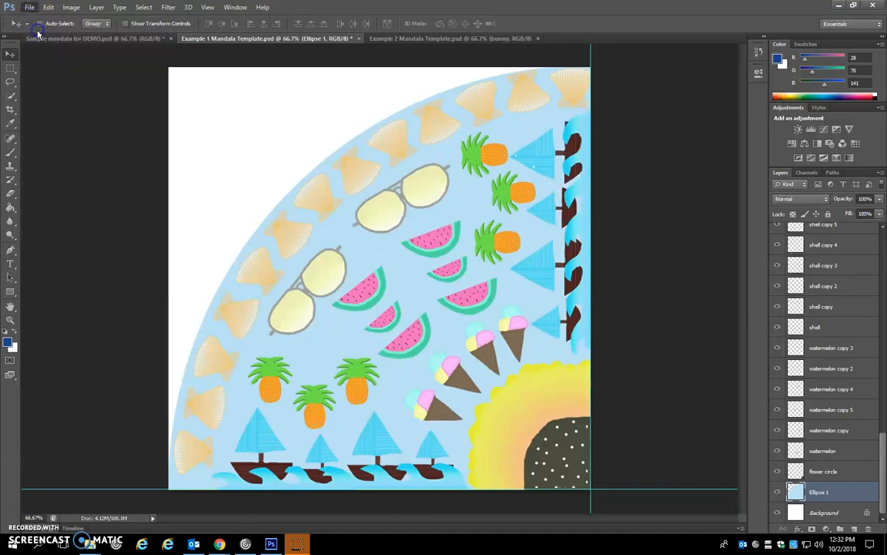
{"action": "left_click", "coordinate": [308, 48]}
{"action": "left_click", "coordinate": [208, 204]}
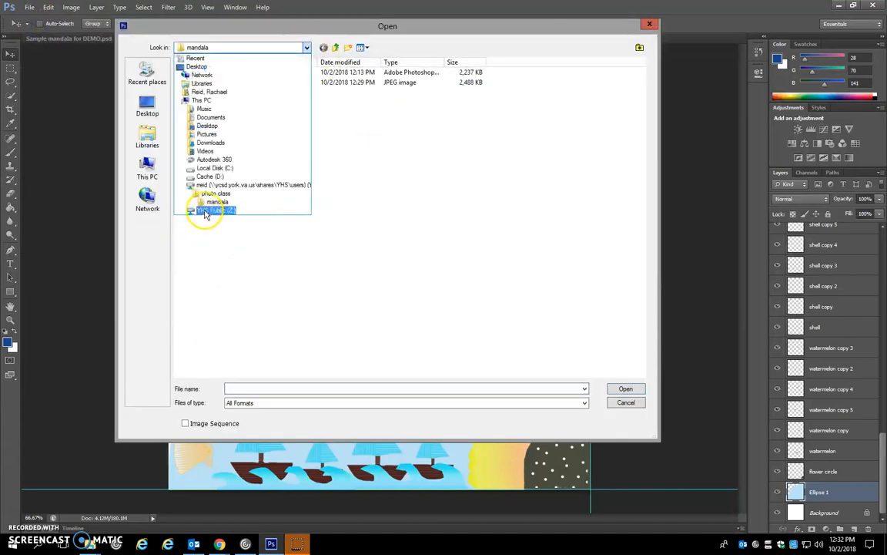
{"action": "double_click", "coordinate": [198, 112]}
{"action": "double_click", "coordinate": [198, 73]}
{"action": "left_click", "coordinate": [207, 82]}
{"action": "double_click", "coordinate": [206, 83]}
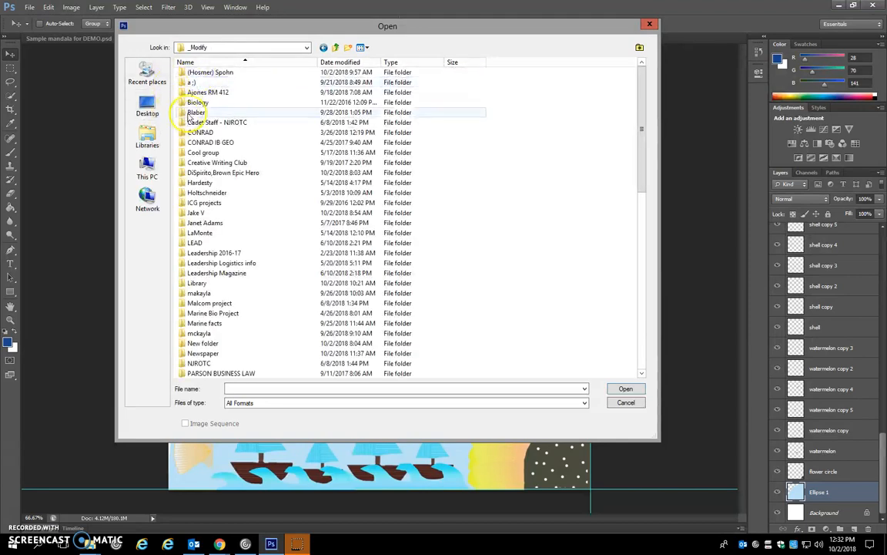
- Open FULL Mandala Template from the nested template folders inside the teacher's Mandalas folder
{"action": "key", "text": "r"}
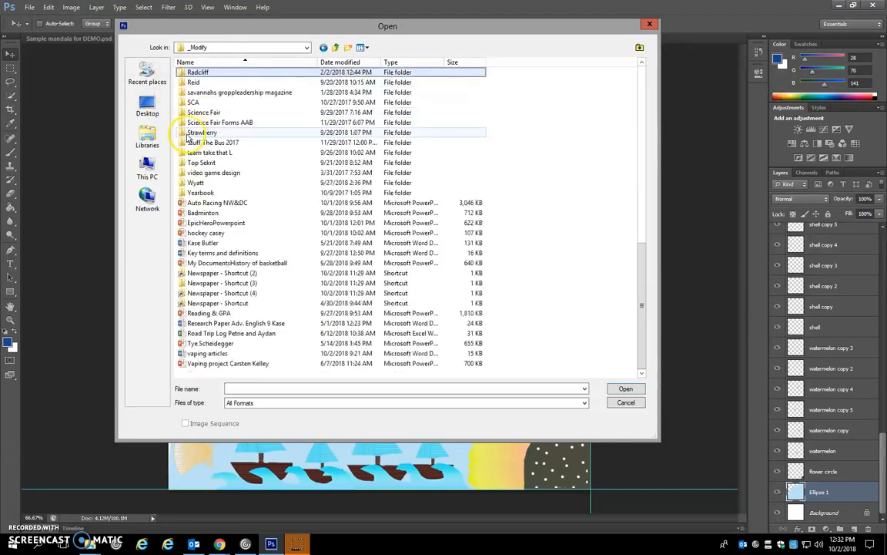
{"action": "double_click", "coordinate": [193, 82]}
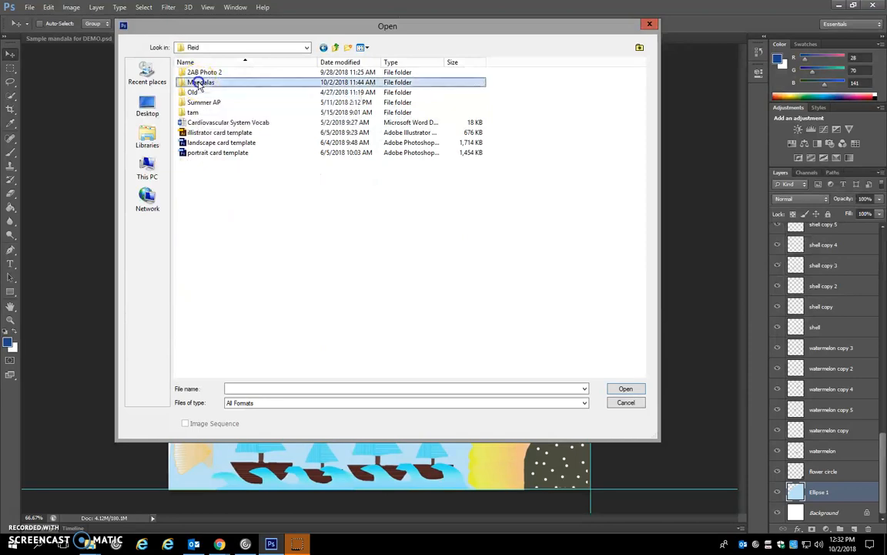
{"action": "double_click", "coordinate": [199, 82]}
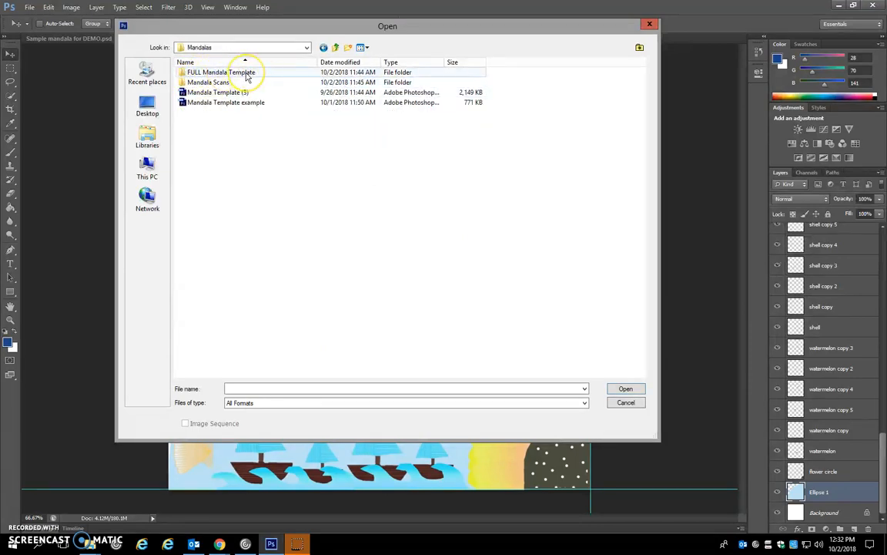
{"action": "double_click", "coordinate": [245, 74]}
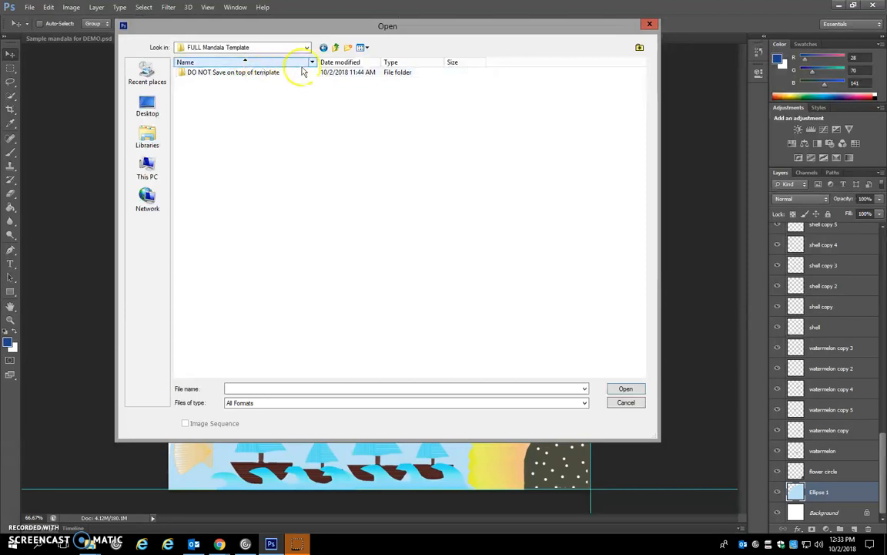
{"action": "double_click", "coordinate": [257, 77]}
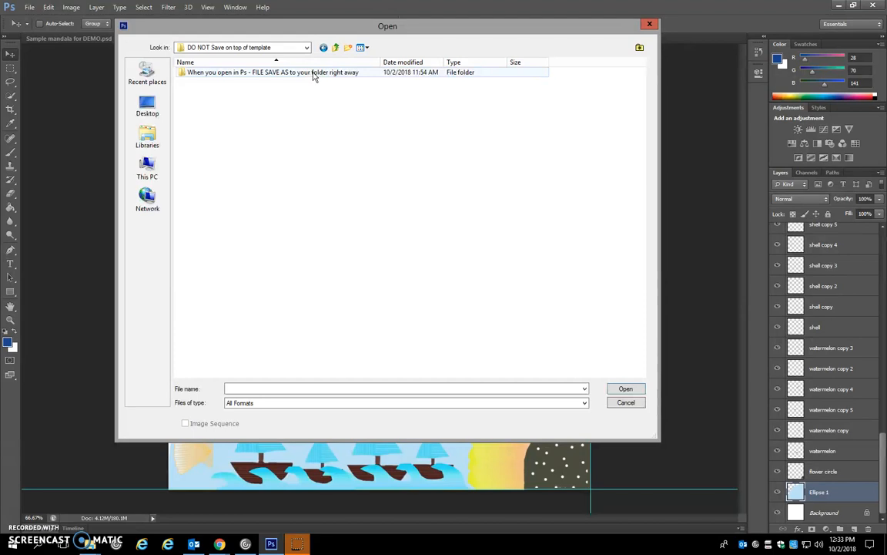
{"action": "double_click", "coordinate": [254, 76]}
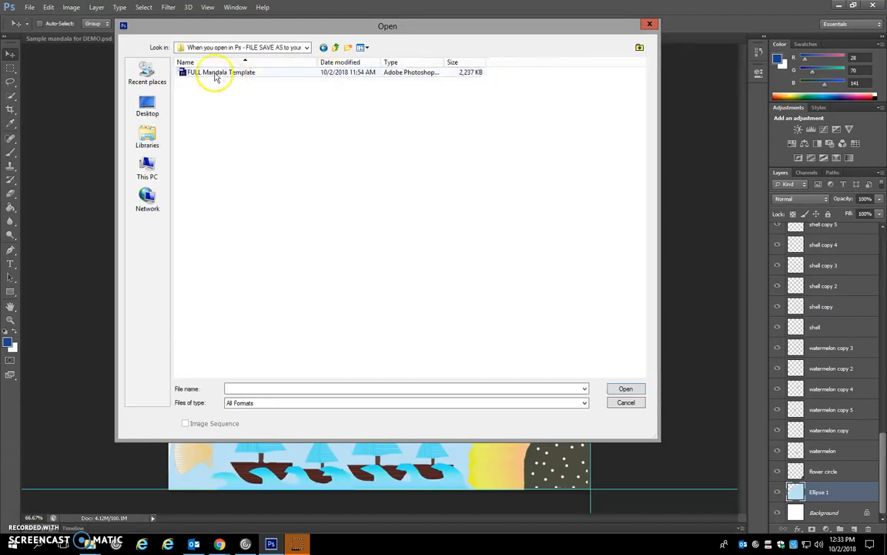
{"action": "double_click", "coordinate": [216, 74]}
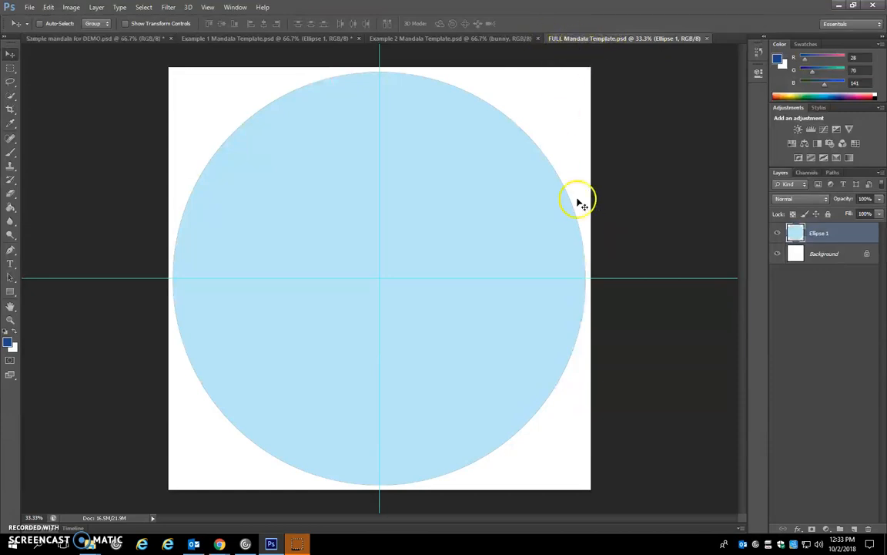
- Start saving the template as a new file in the mandala folder, inside photo class on the personal network drive
{"action": "left_click", "coordinate": [30, 7]}
{"action": "left_click", "coordinate": [48, 135]}
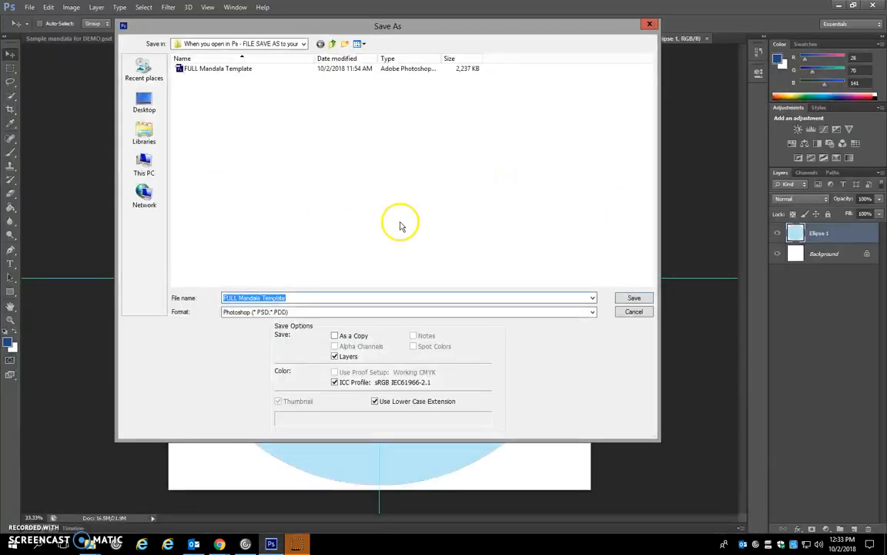
{"action": "left_click", "coordinate": [304, 44]}
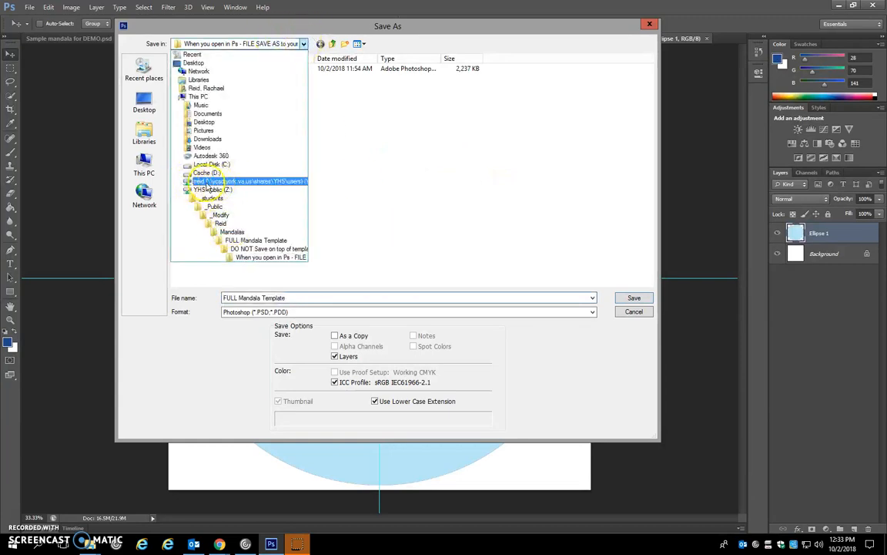
{"action": "left_click", "coordinate": [207, 185]}
{"action": "double_click", "coordinate": [216, 88]}
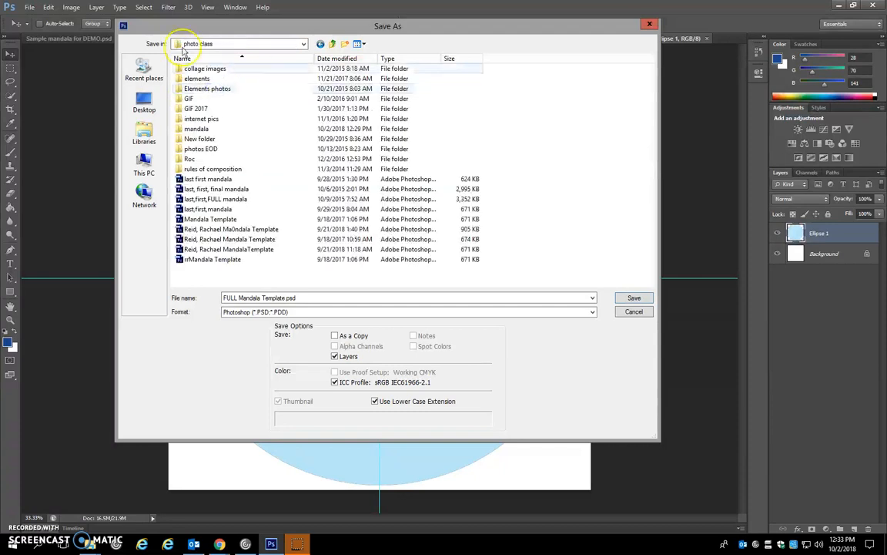
{"action": "double_click", "coordinate": [197, 128]}
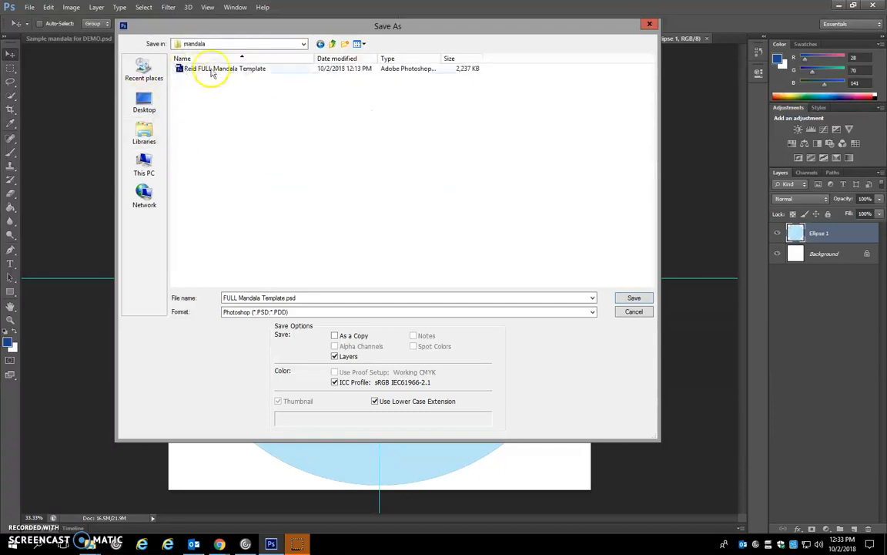
- Put the owner's last name before FULL Mandala Template.psd and try to save, declining to replace the existing file
{"action": "left_click", "coordinate": [232, 297]}
{"action": "left_click", "coordinate": [224, 297]}
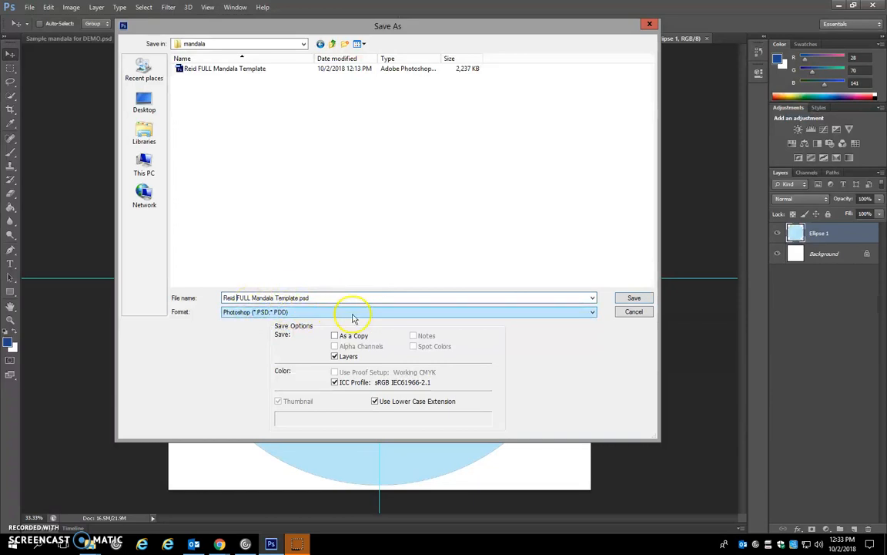
{"action": "left_click_drag", "start_coordinate": [549, 26], "coordinate": [558, 70]}
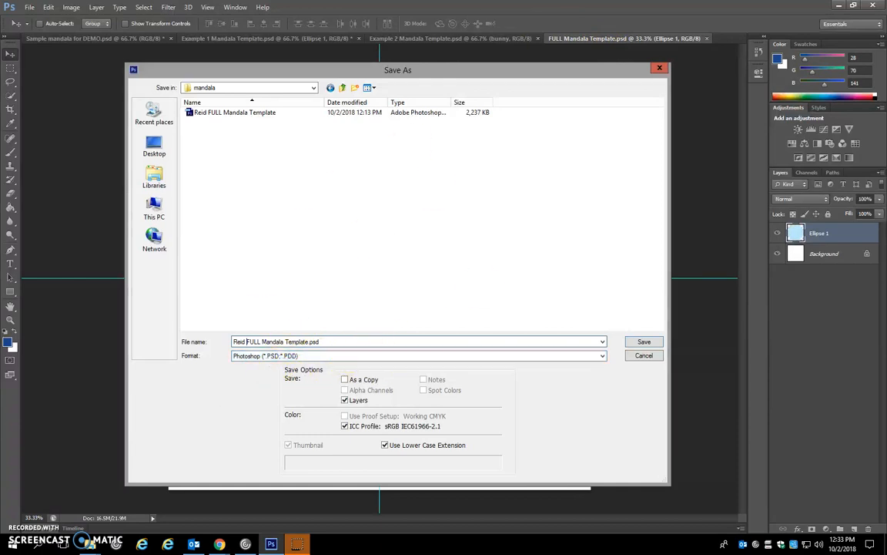
{"action": "left_click", "coordinate": [645, 346]}
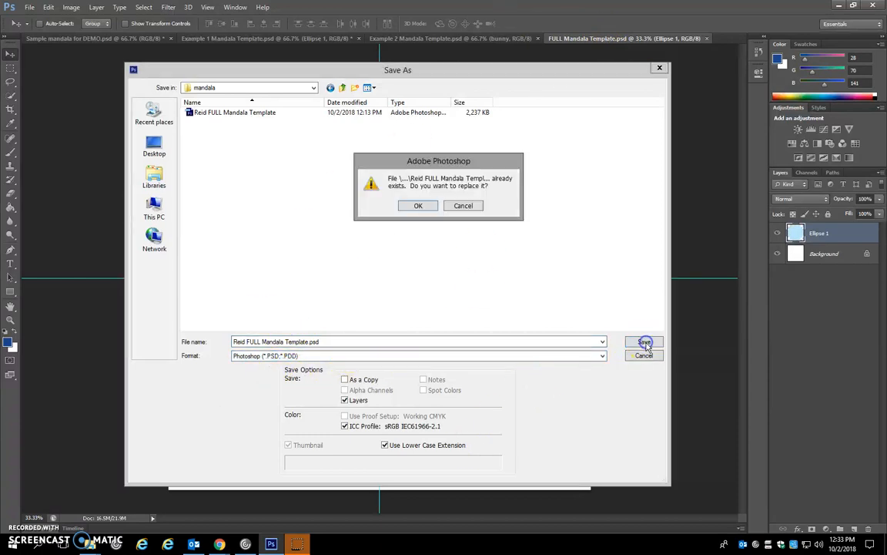
{"action": "left_click", "coordinate": [465, 206]}
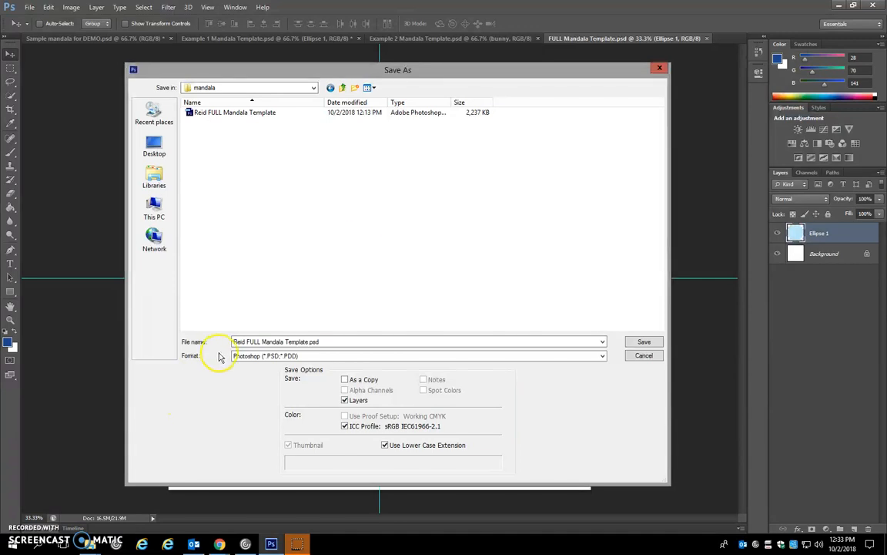
- Add a comma and the owner's first name after the last name in the file name, and save with Maximize Compatibility on
{"action": "left_click", "coordinate": [234, 342]}
{"action": "left_click", "coordinate": [245, 341]}
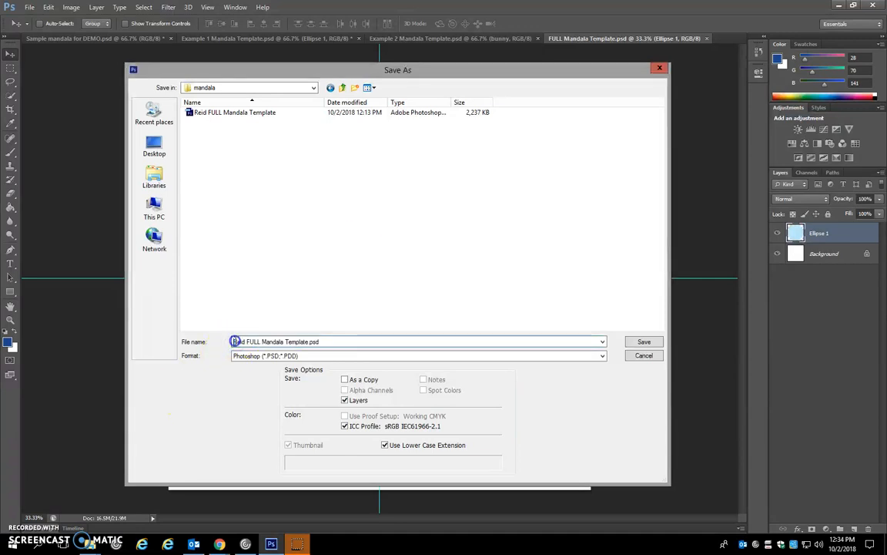
{"action": "type", "text": "."}
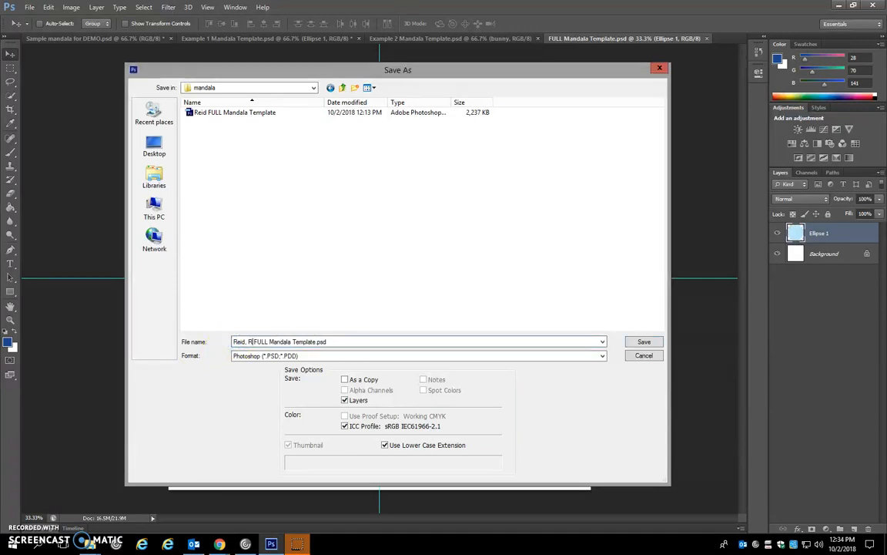
{"action": "key", "text": "Return"}
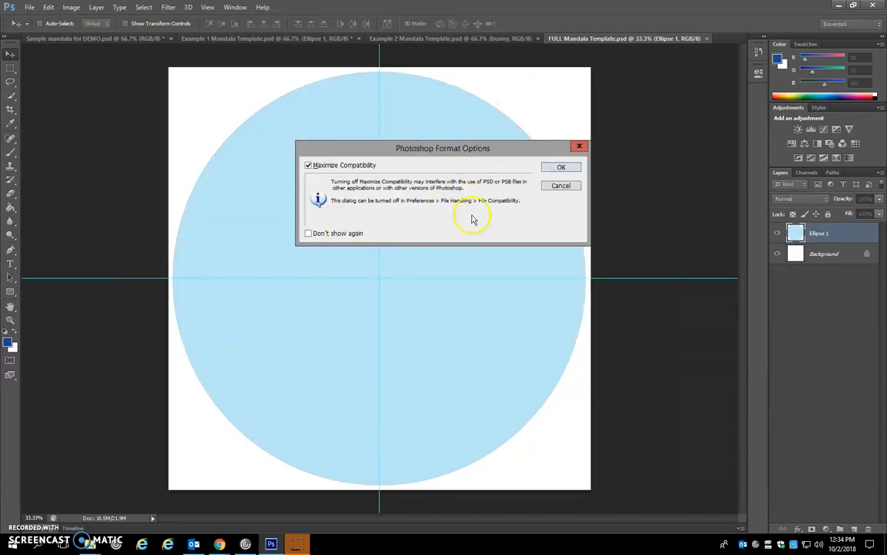
{"action": "left_click", "coordinate": [561, 168]}
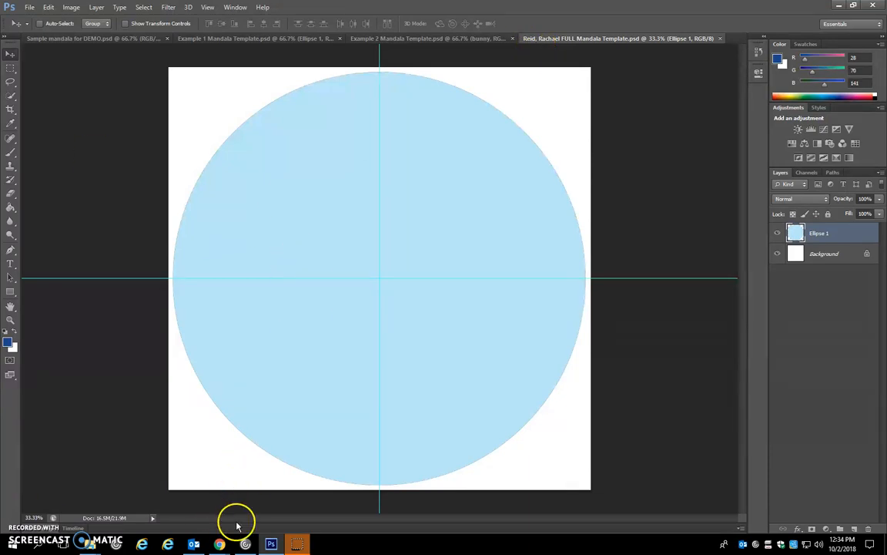
{"action": "mouse_move", "coordinate": [219, 545]}
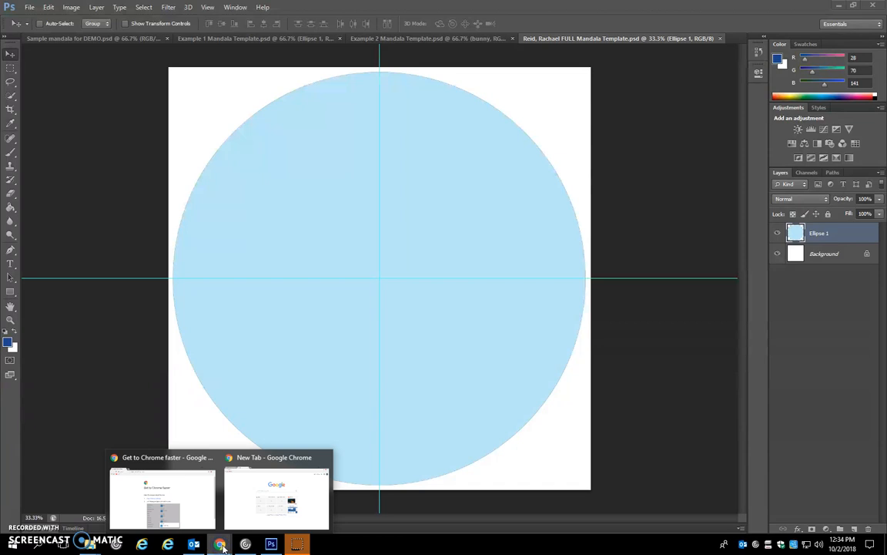
{"action": "left_click", "coordinate": [166, 489]}
{"action": "left_click", "coordinate": [154, 36]}
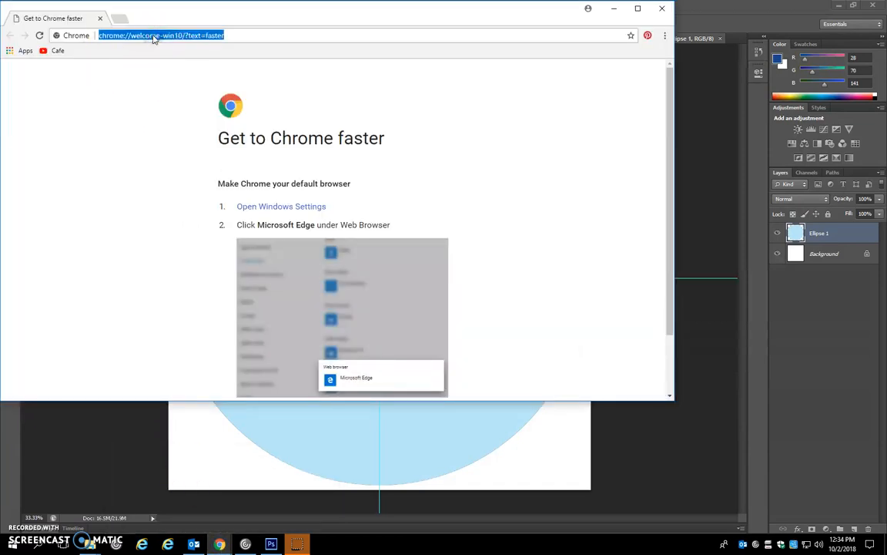
{"action": "type", "text": "po"}
{"action": "key", "text": "Return"}
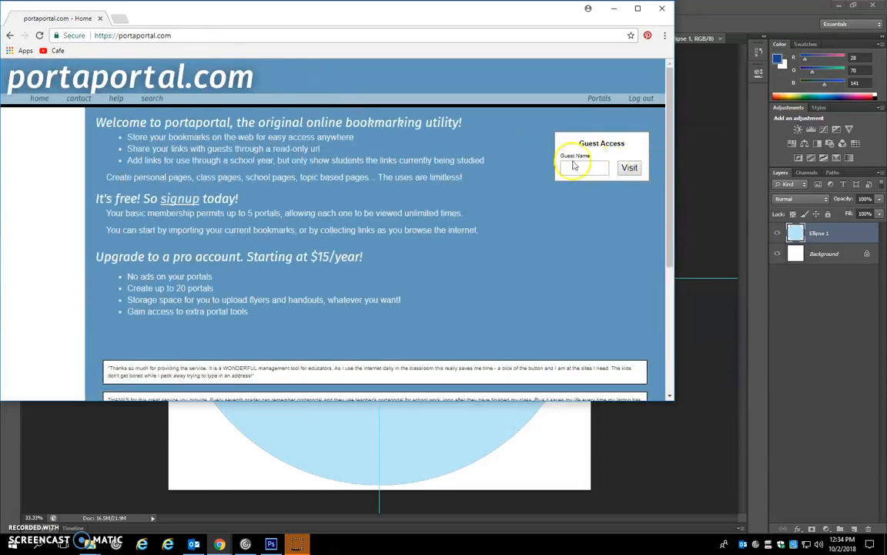
{"action": "left_click", "coordinate": [571, 161]}
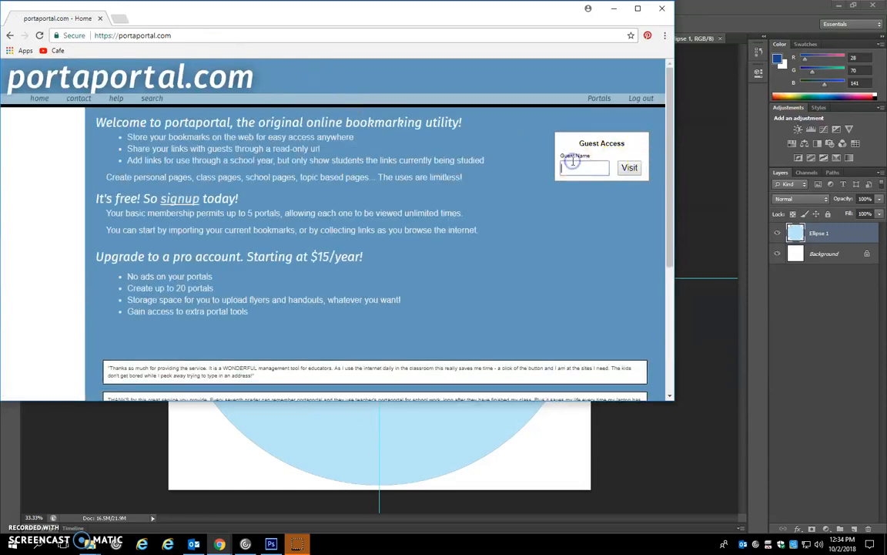
{"action": "key", "text": "Return"}
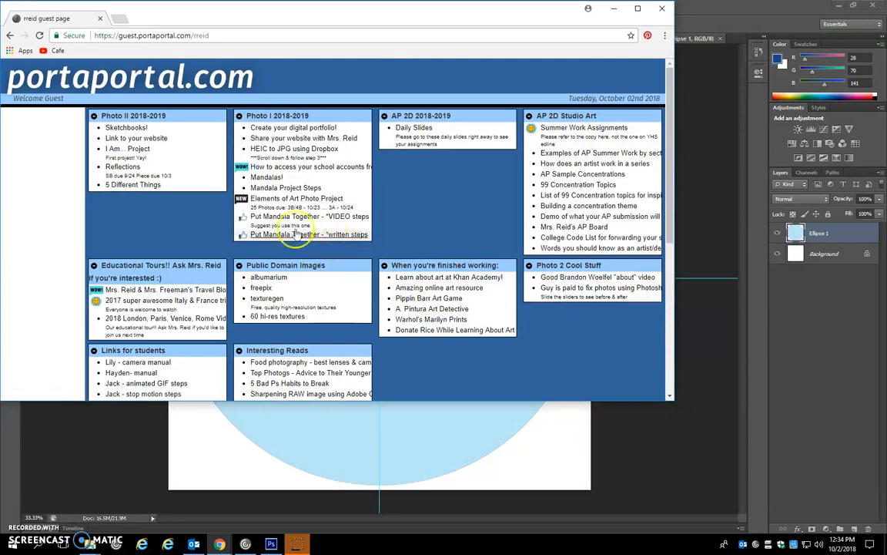
- View the "Put Mandala Together - *written steps" document, close it and return to Photoshop
{"action": "left_click", "coordinate": [333, 238]}
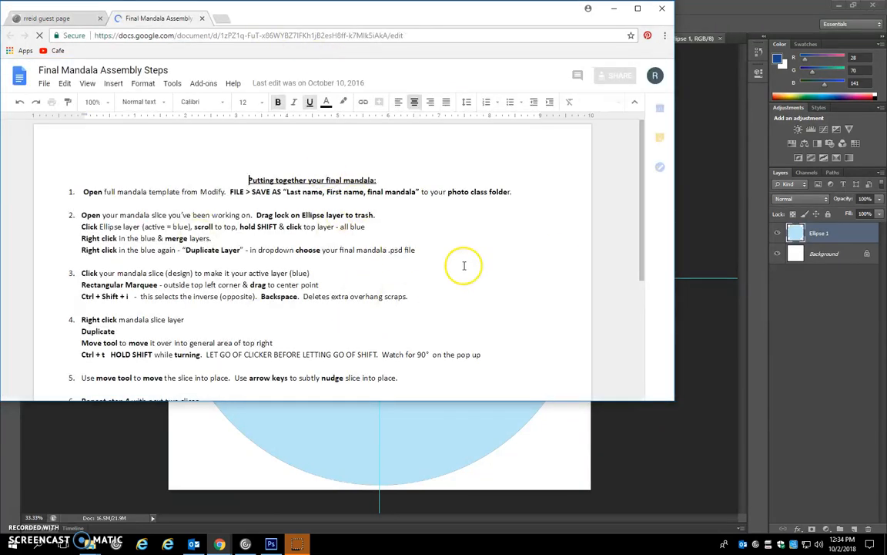
{"action": "key", "text": "ctrl+w"}
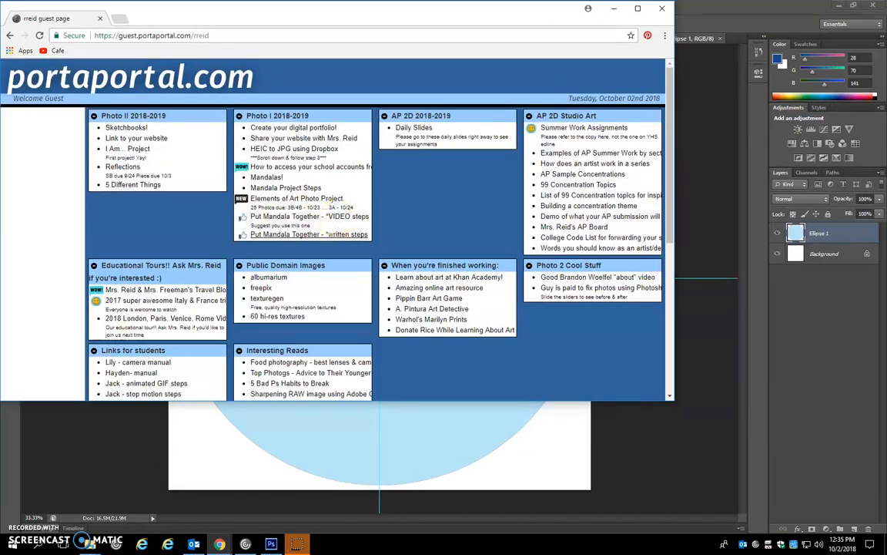
{"action": "left_click", "coordinate": [616, 9]}
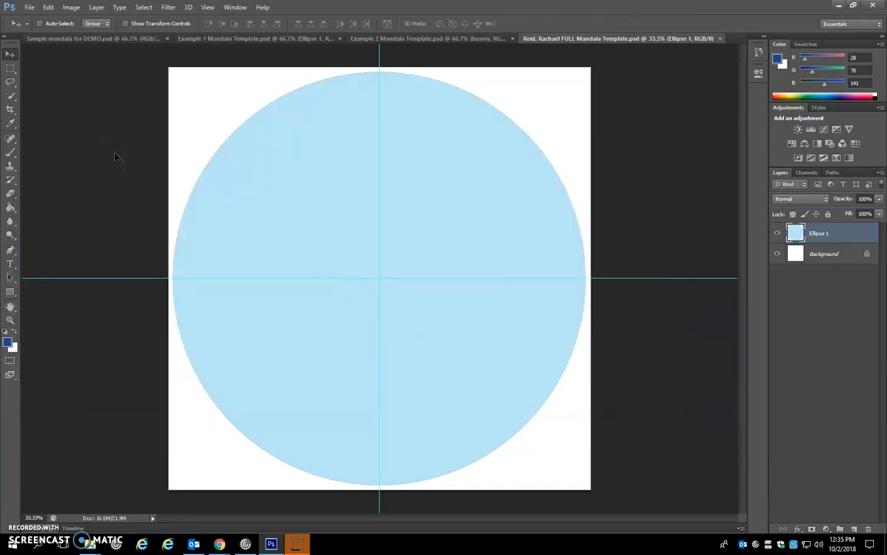
- Check the Sample mandala for DEMO.psd document and switch to Example 1 Mandala Template.psd
{"action": "left_click", "coordinate": [103, 39]}
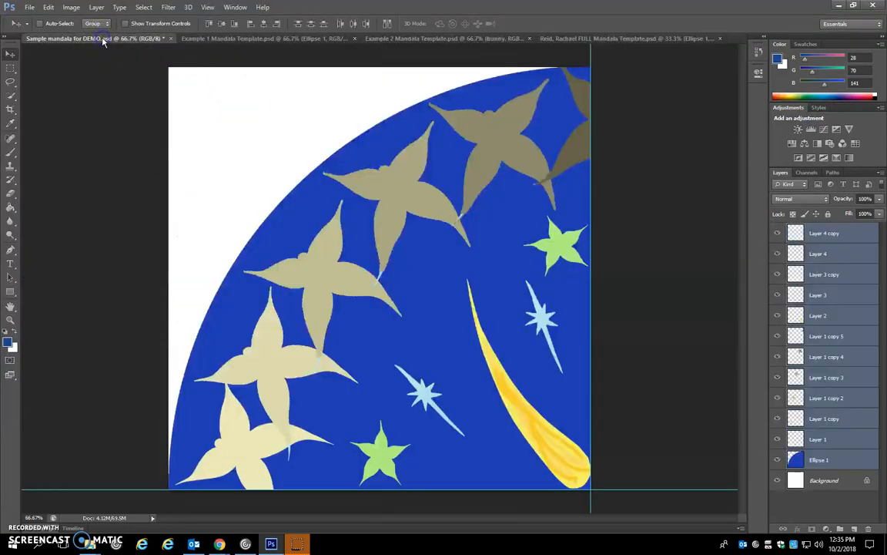
{"action": "left_click", "coordinate": [259, 39]}
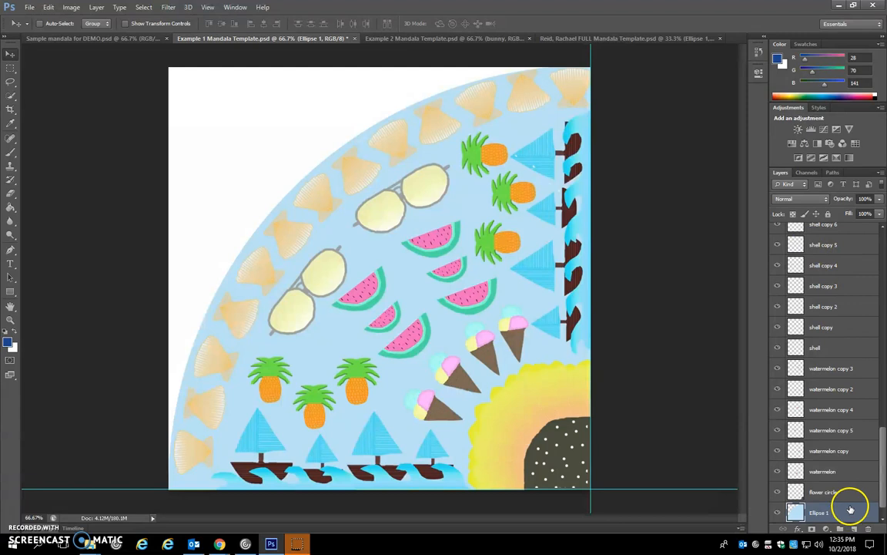
- Lock the Ellipse 1 layer completely and remove the lock again
{"action": "left_click_drag", "start_coordinate": [884, 472], "coordinate": [883, 504]}
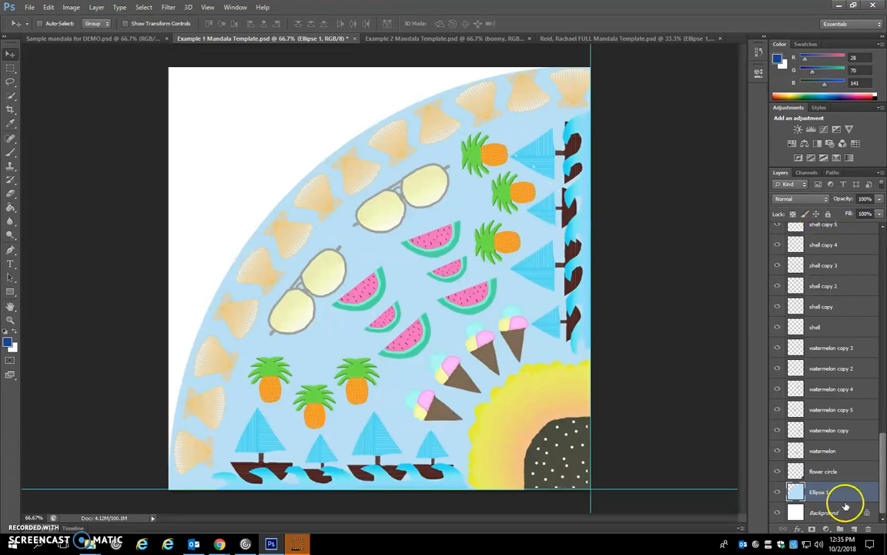
{"action": "left_click", "coordinate": [828, 213]}
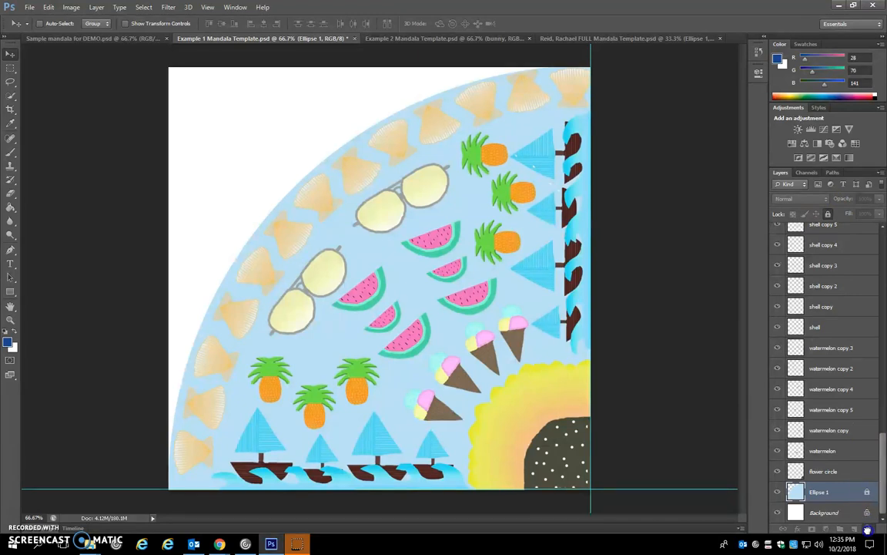
{"action": "left_click_drag", "start_coordinate": [869, 529], "coordinate": [869, 529]}
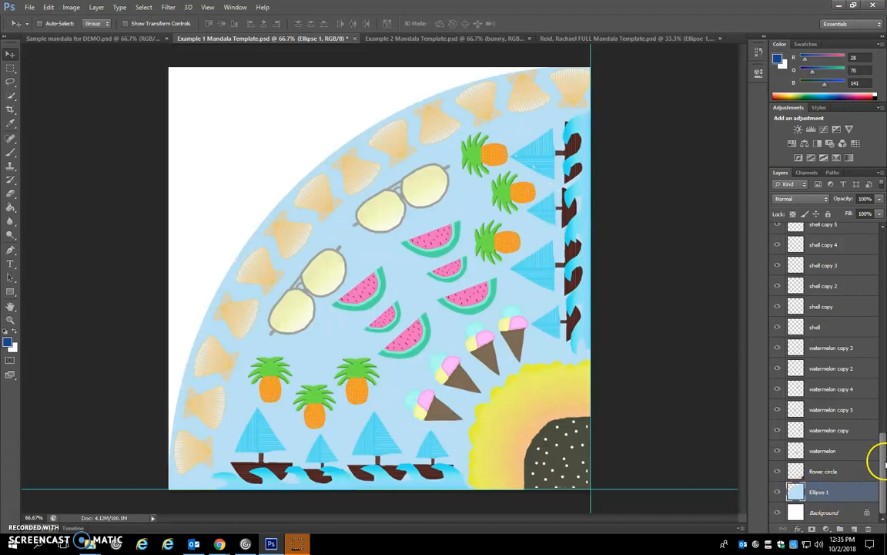
- Select all layers from pinapple copy 4 down to Ellipse 1, excluding Background, and merge them into one layer
{"action": "left_click_drag", "start_coordinate": [885, 462], "coordinate": [877, 233]}
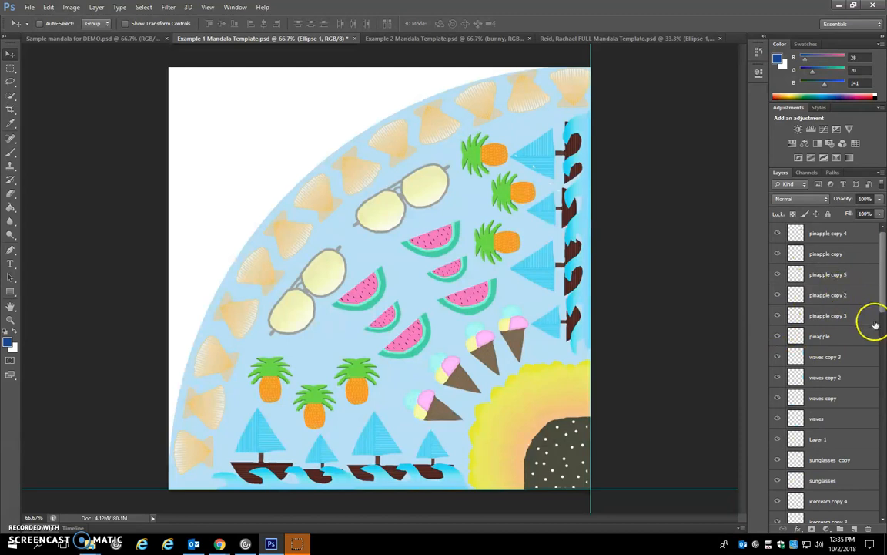
{"action": "scroll", "coordinate": [824, 378], "scroll_direction": "down", "scroll_amount": 3}
{"action": "scroll", "coordinate": [828, 393], "scroll_direction": "down", "scroll_amount": 6}
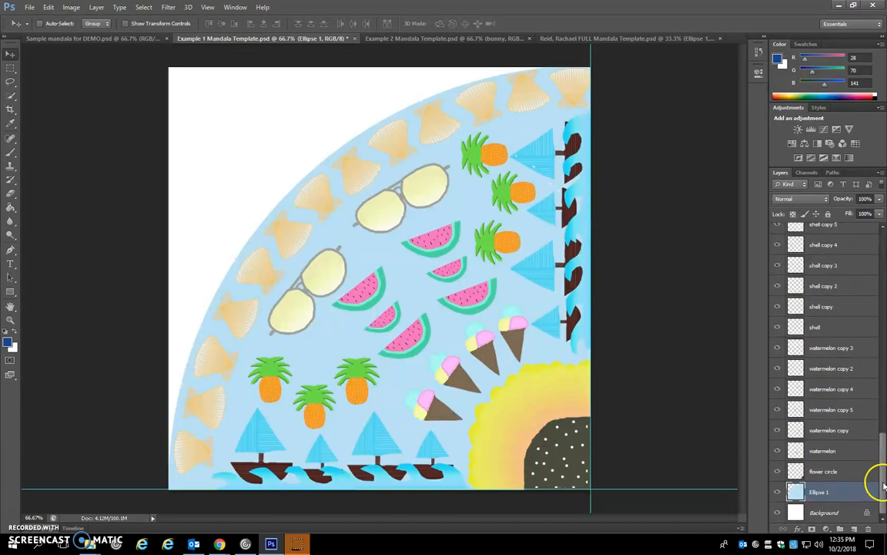
{"action": "left_click_drag", "start_coordinate": [883, 485], "coordinate": [884, 240]}
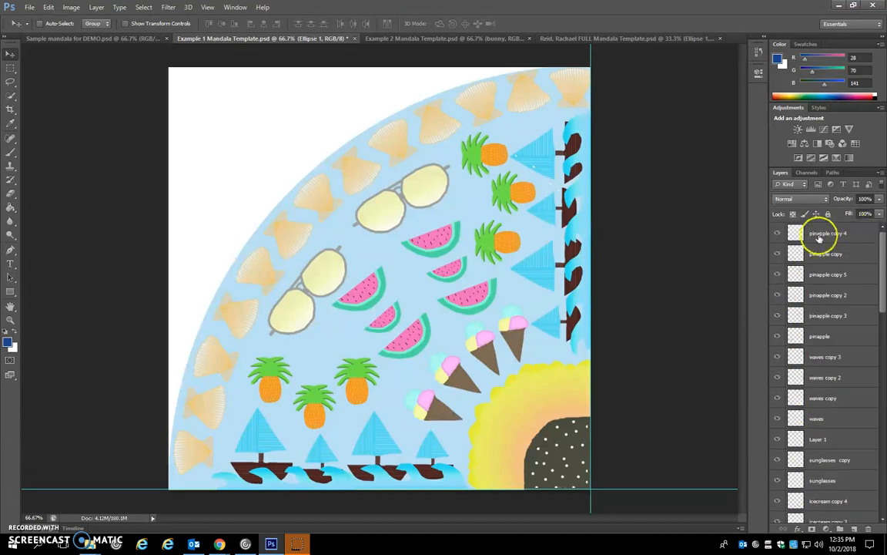
{"action": "left_click", "coordinate": [859, 234], "text": "shift"}
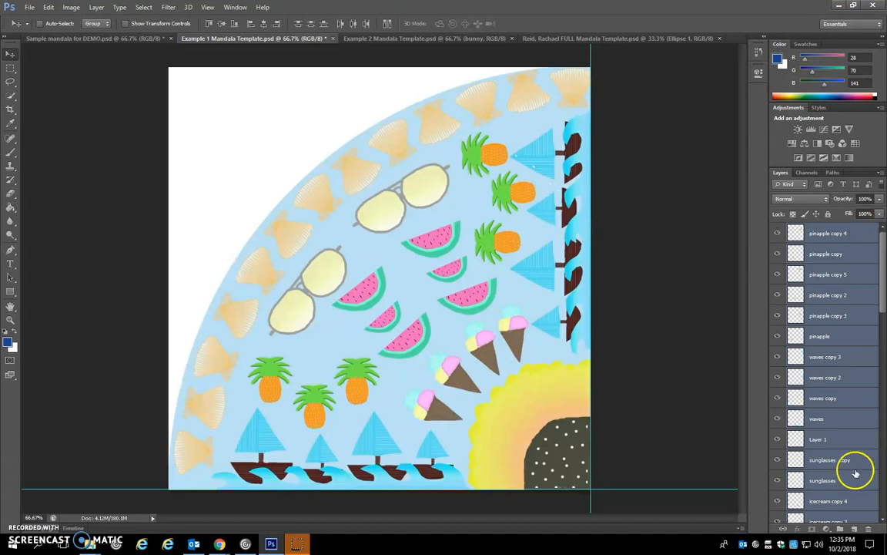
{"action": "right_click", "coordinate": [858, 251]}
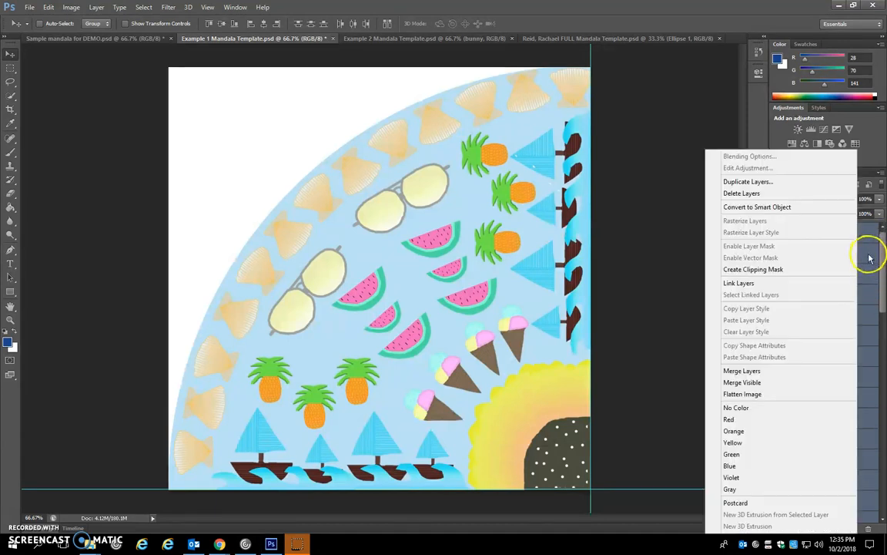
{"action": "left_click", "coordinate": [749, 373]}
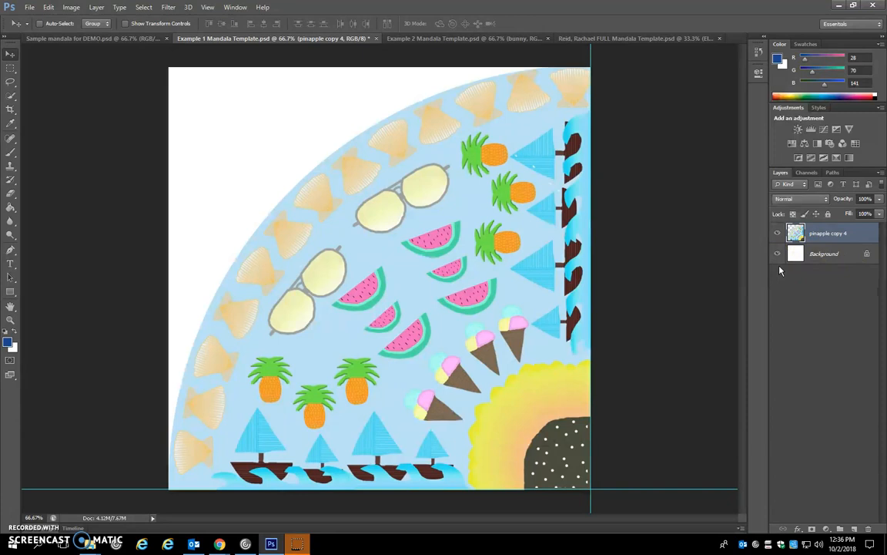
- Duplicate the merged pinapple copy 4 layer into the personal FULL Mandala Template document
{"action": "left_click", "coordinate": [781, 284]}
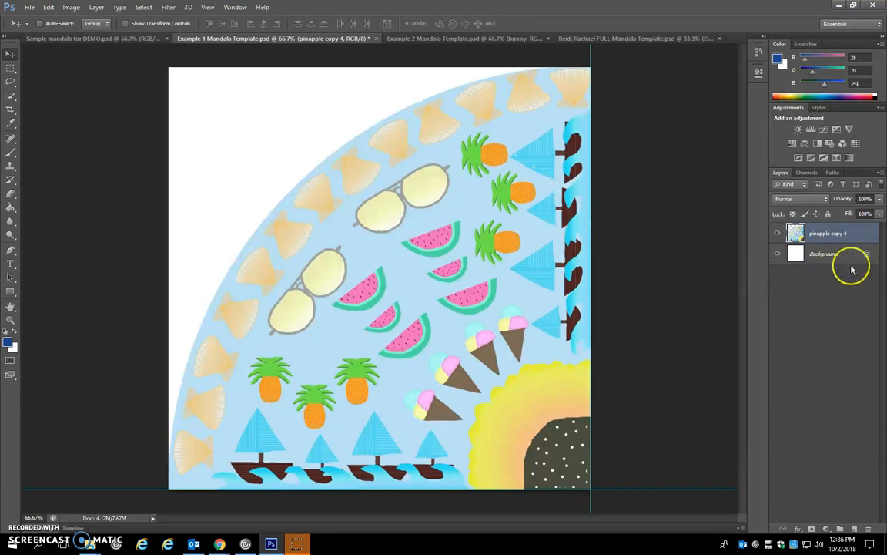
{"action": "right_click", "coordinate": [868, 235]}
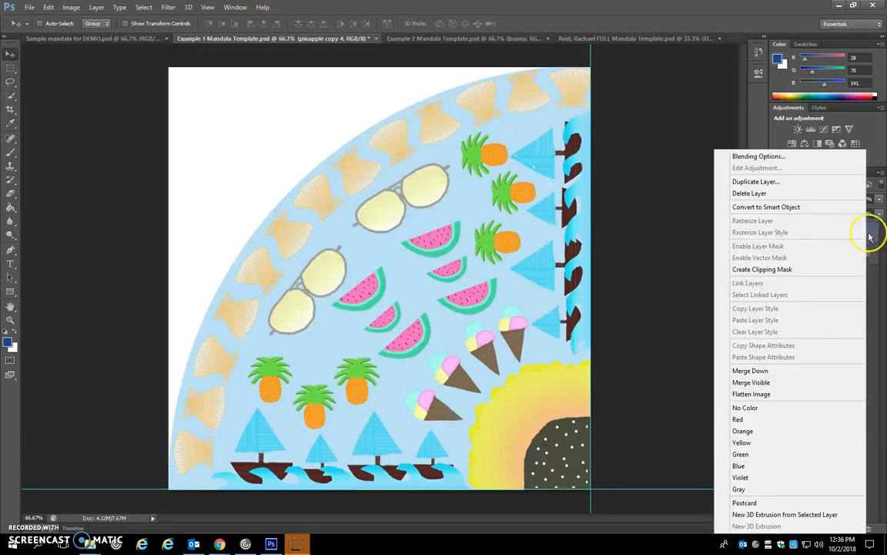
{"action": "right_click", "coordinate": [864, 237]}
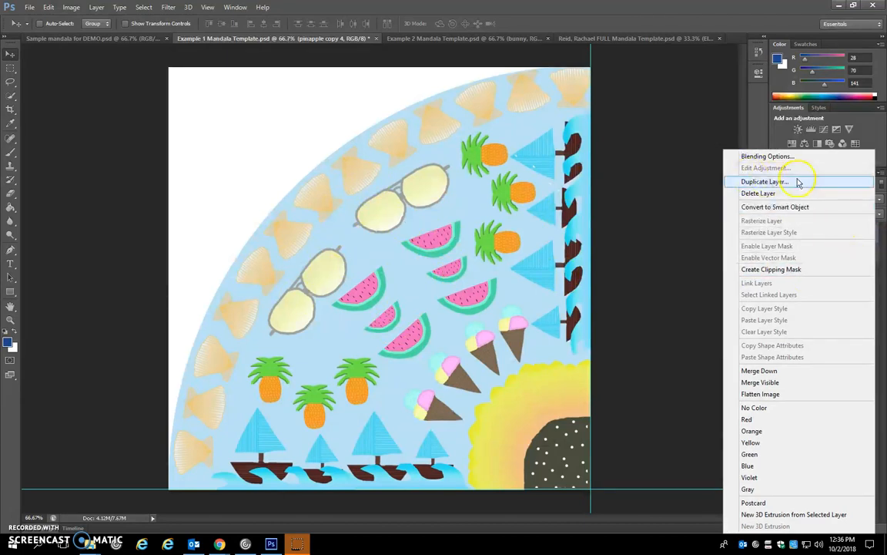
{"action": "left_click", "coordinate": [797, 182]}
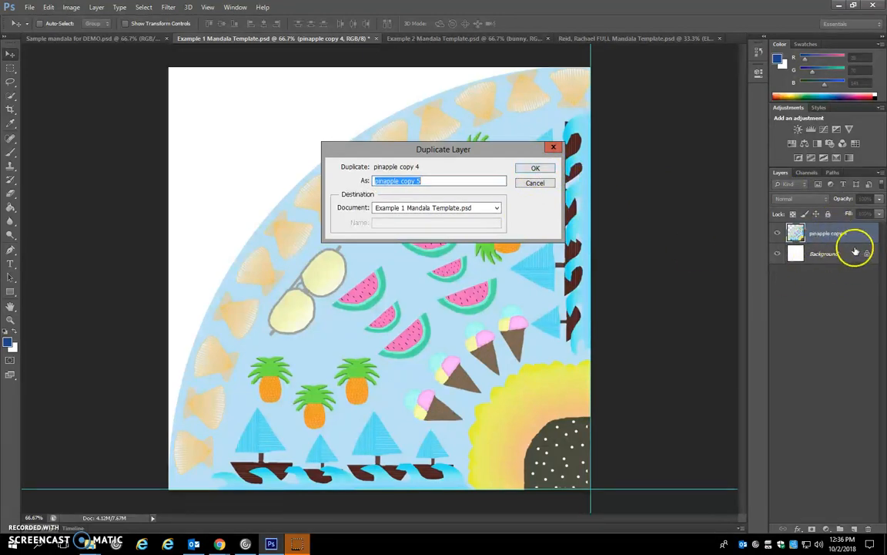
{"action": "left_click", "coordinate": [473, 207]}
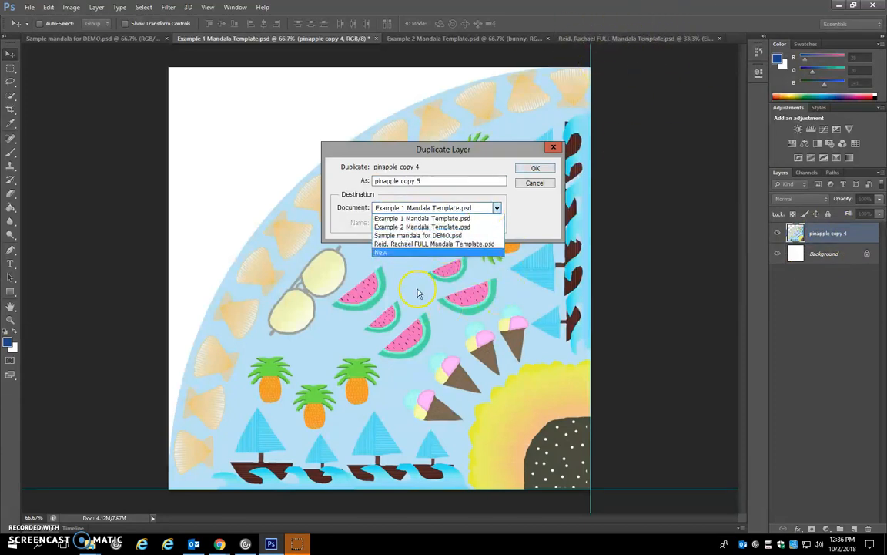
{"action": "left_click", "coordinate": [432, 244]}
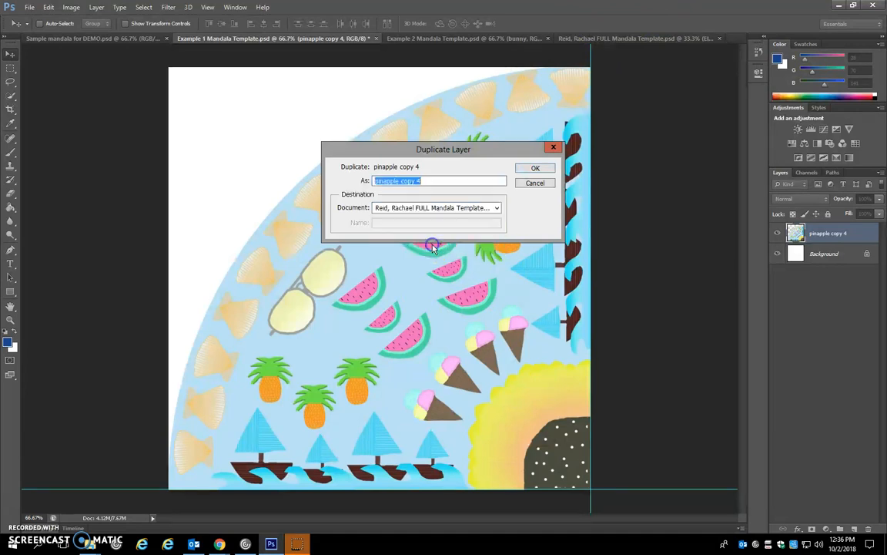
{"action": "left_click", "coordinate": [543, 177]}
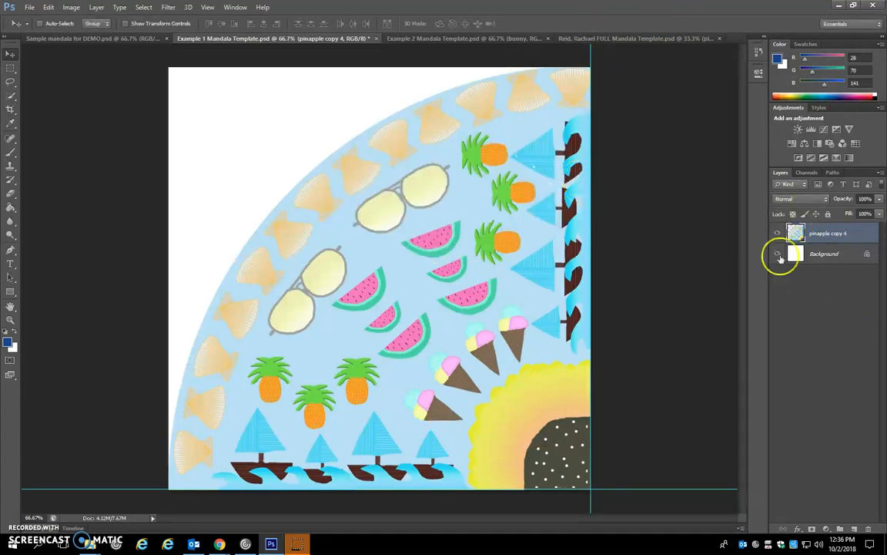
- Switch to the personal FULL Mandala Template document and fill the Ellipse 1 circle with the dark blue foreground color
{"action": "left_click", "coordinate": [625, 36]}
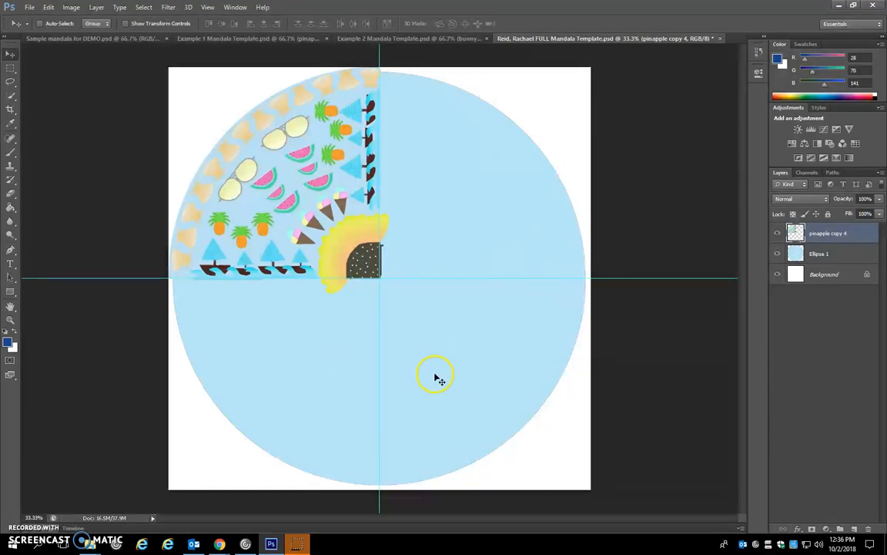
{"action": "left_click", "coordinate": [811, 253]}
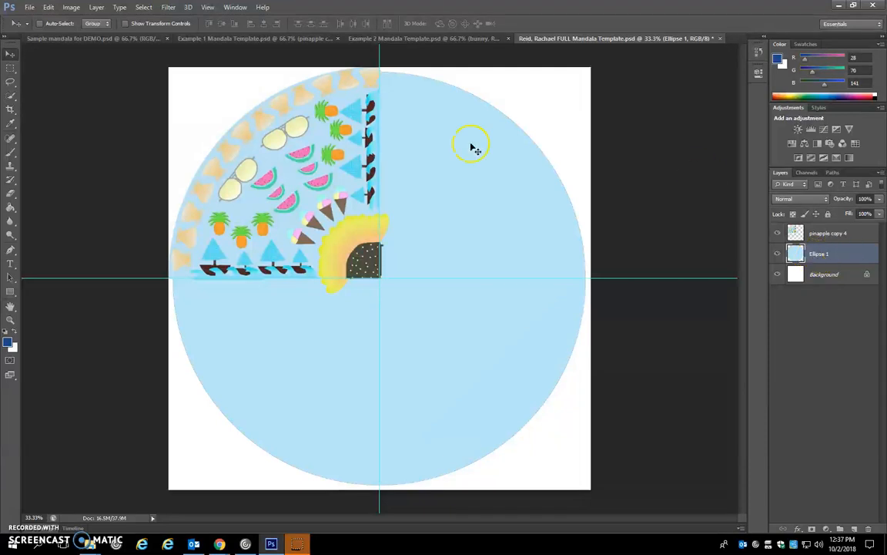
{"action": "left_click", "coordinate": [10, 206]}
{"action": "left_click", "coordinate": [484, 183]}
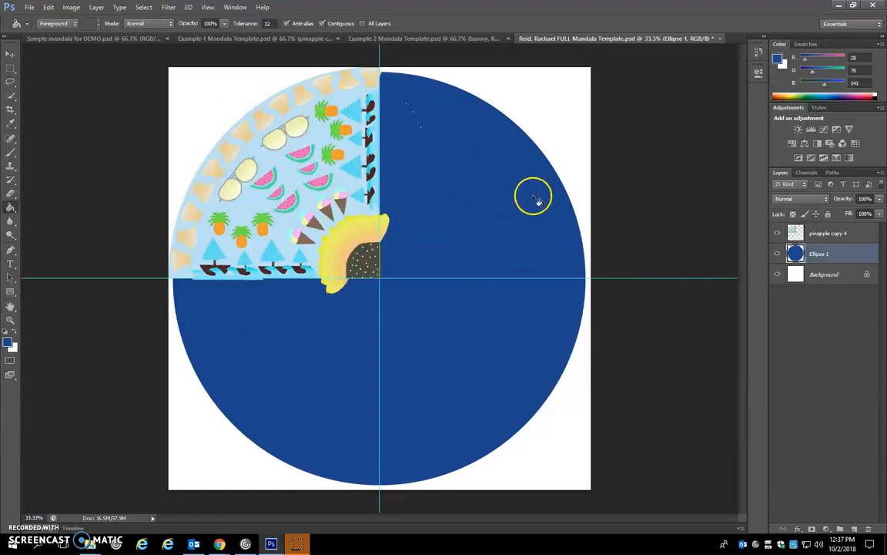
- On the pinapple copy 4 layer, delete everything outside the upper-left quadrant using an inverted rectangular marquee selection, and deselect
{"action": "left_click", "coordinate": [821, 234]}
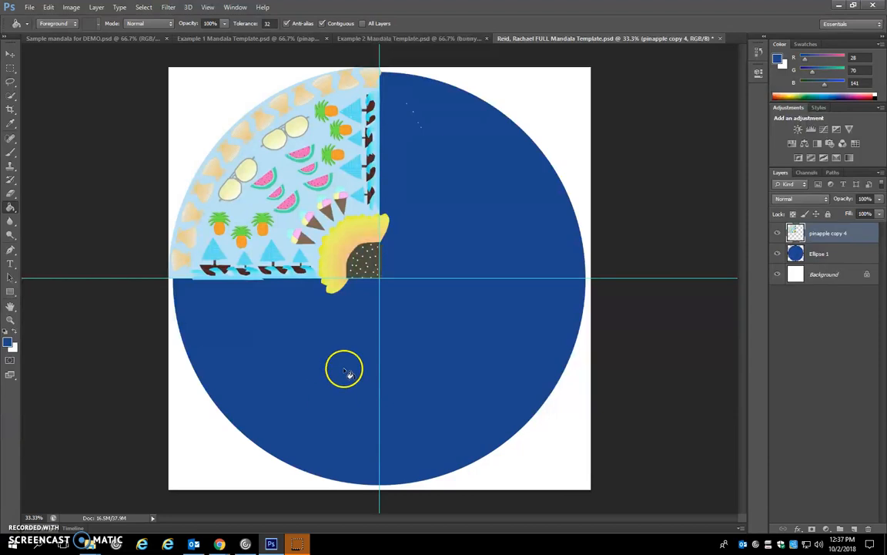
{"action": "key", "text": "ctrl+plus"}
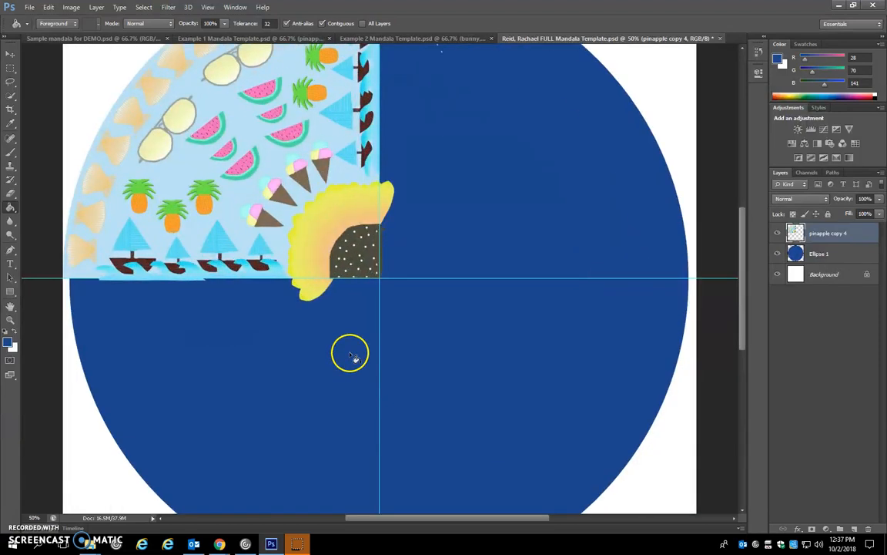
{"action": "scroll", "coordinate": [350, 355], "scroll_direction": "up", "scroll_amount": 6}
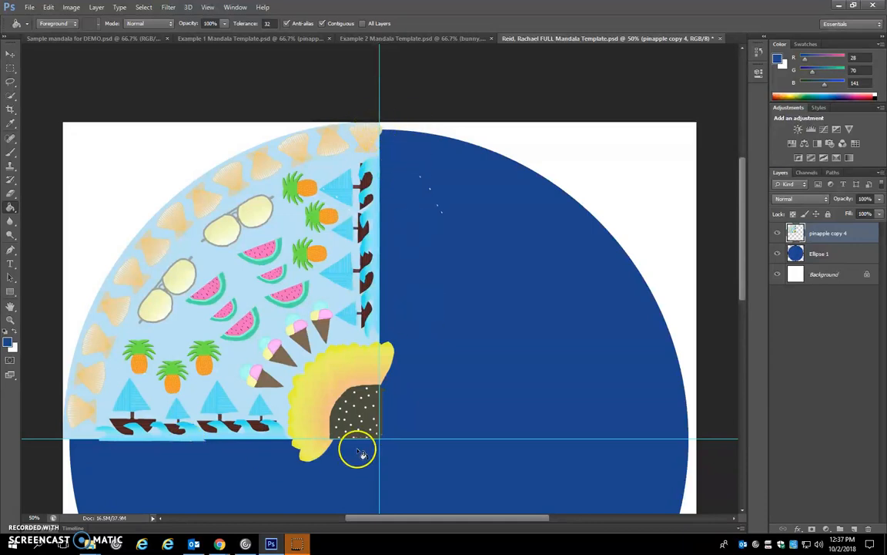
{"action": "scroll", "coordinate": [410, 352], "scroll_direction": "down", "scroll_amount": 5}
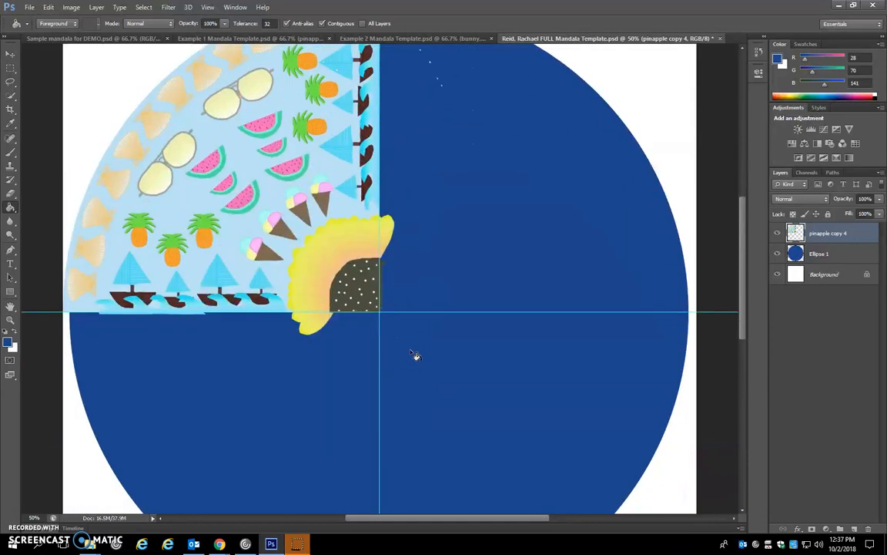
{"action": "key", "text": "ctrl+minus"}
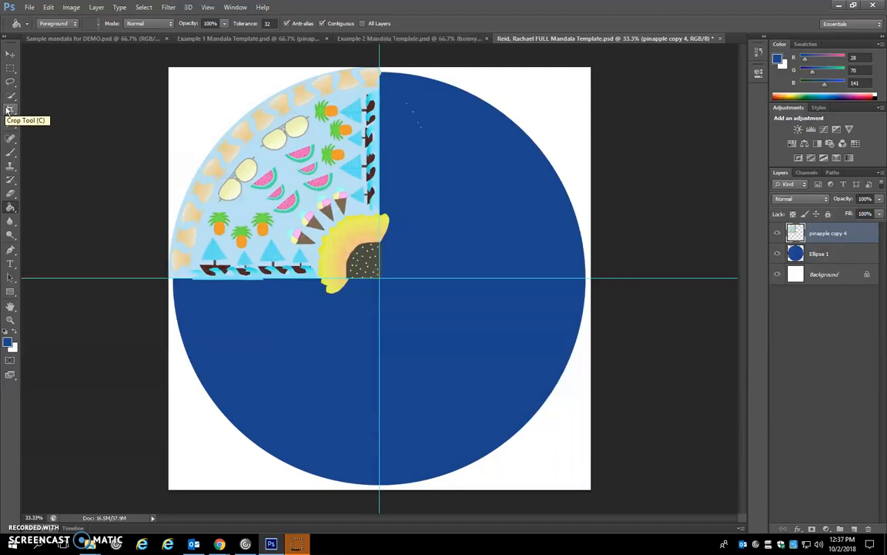
{"action": "left_click", "coordinate": [10, 69]}
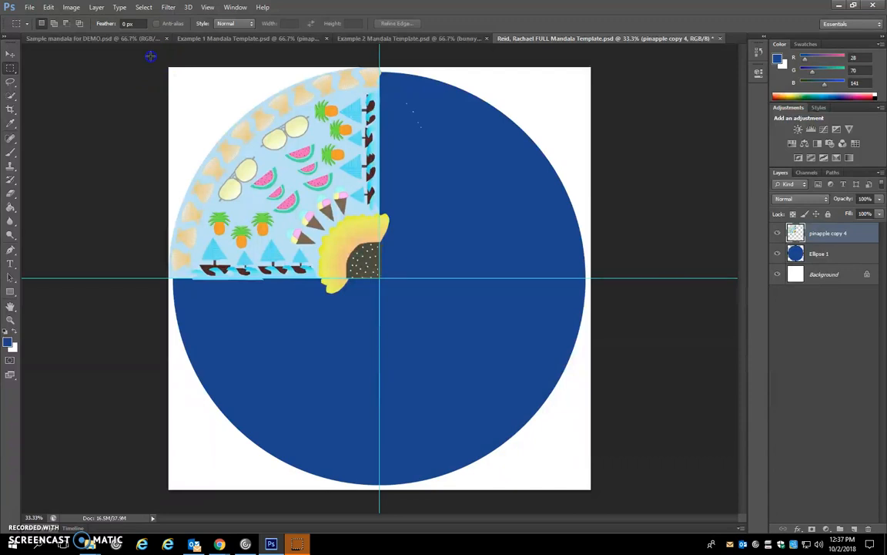
{"action": "left_click_drag", "start_coordinate": [168, 67], "coordinate": [356, 262]}
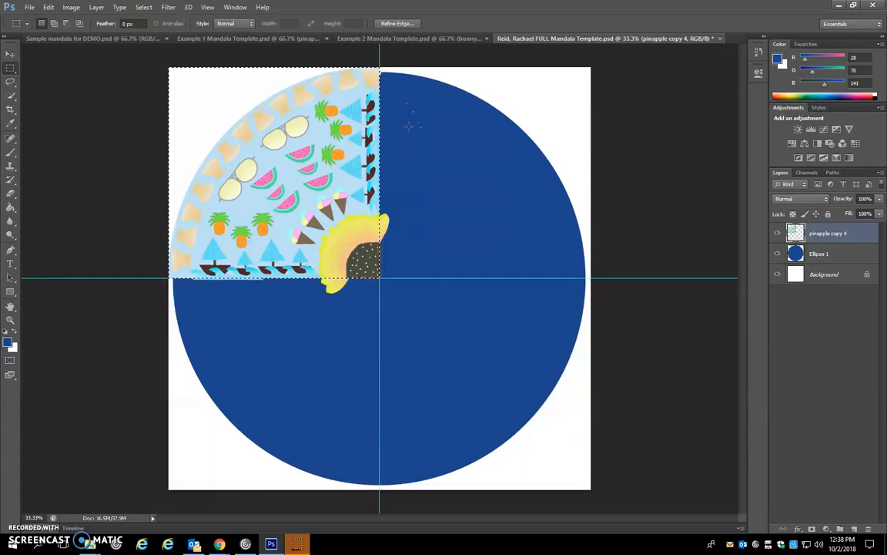
{"action": "key", "text": "ctrl+shift+i"}
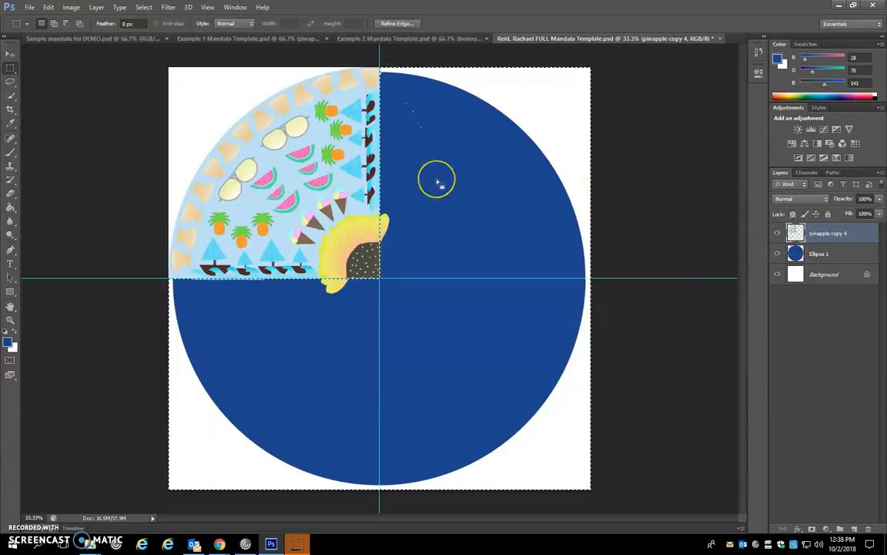
{"action": "key", "text": "Delete"}
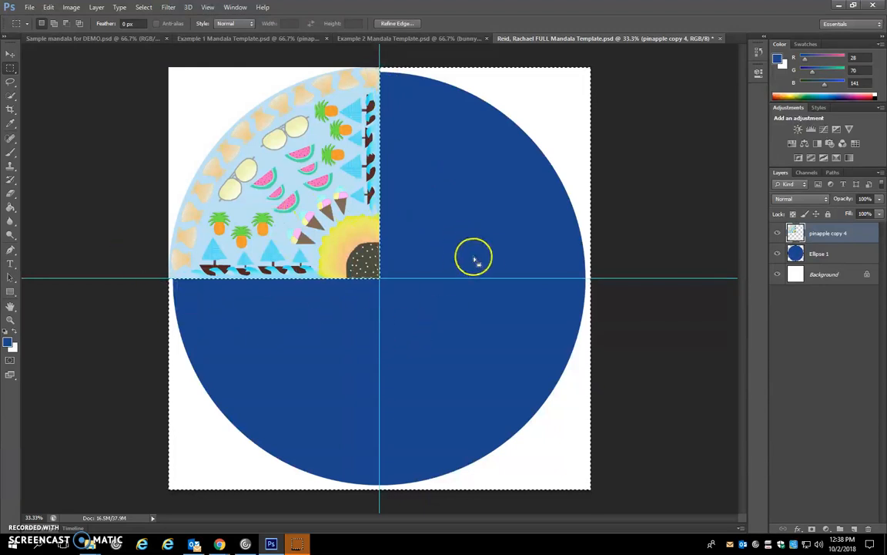
{"action": "key", "text": "ctrl+d"}
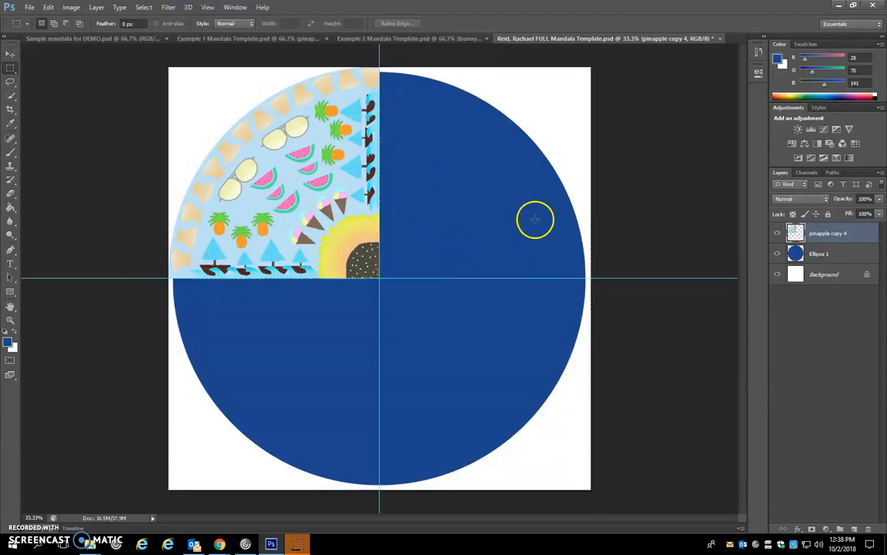
- Scale the mandala slice to 98% toward the circle's center, keeping its inner corner on the guide intersection
{"action": "left_click", "coordinate": [9, 54]}
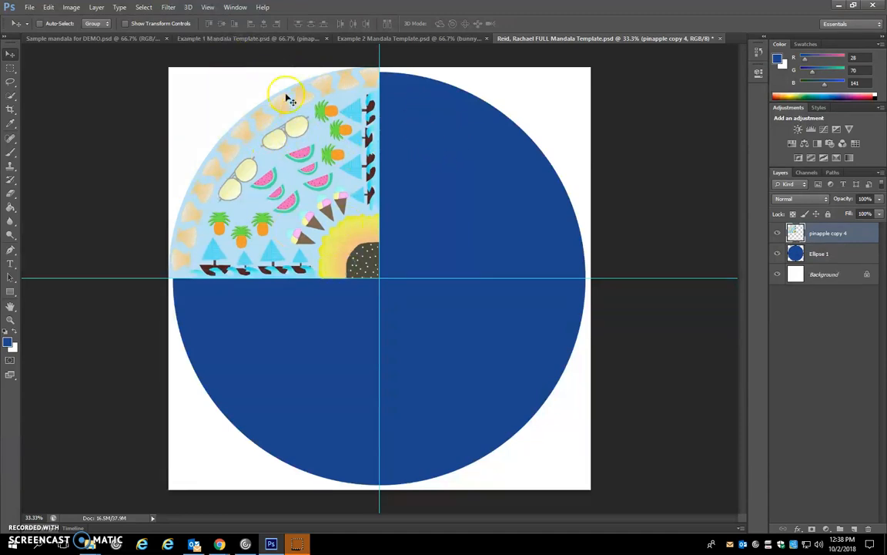
{"action": "key", "text": "ctrl+t"}
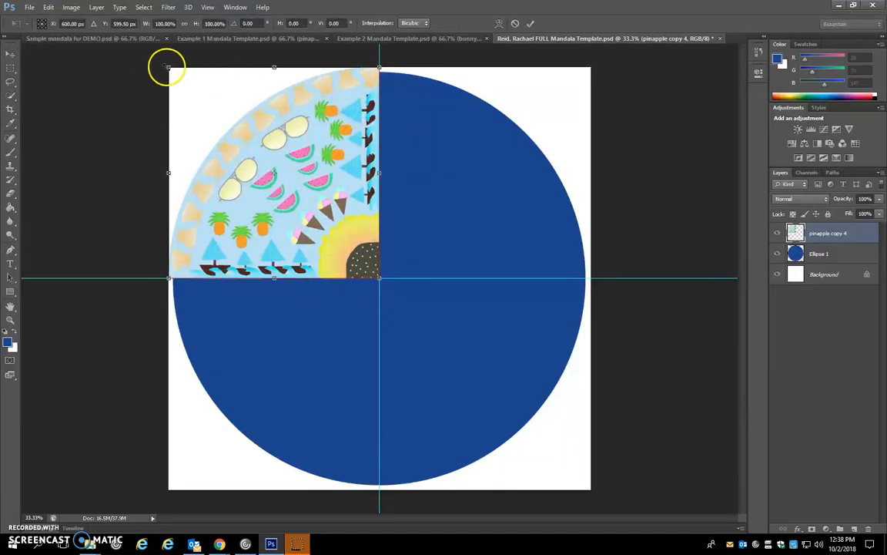
{"action": "left_click_drag", "start_coordinate": [169, 69], "coordinate": [172, 71]}
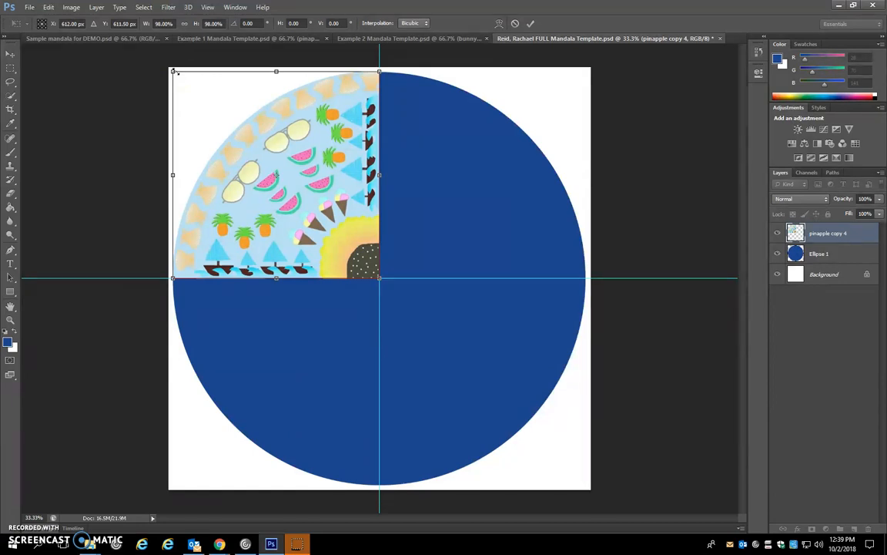
{"action": "key", "text": "Return"}
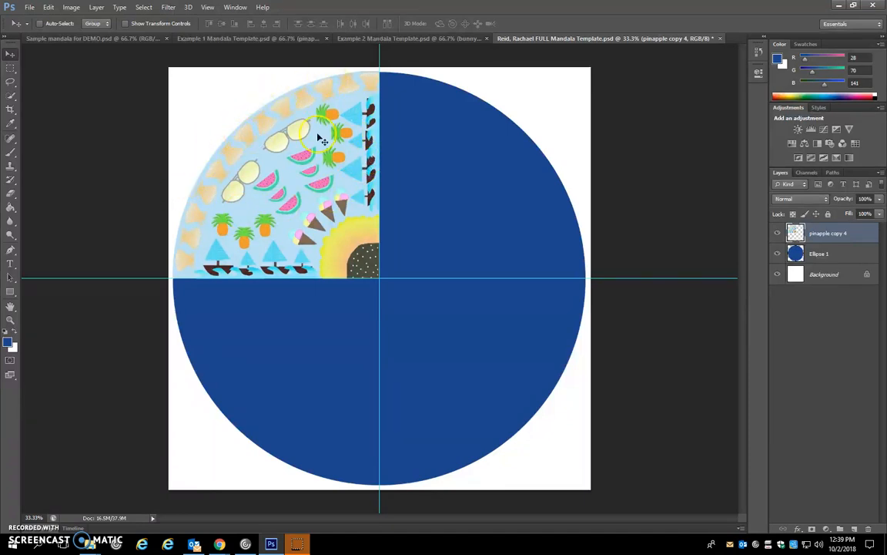
- Trim the pinapple copy 4 slice to the circle by Magic Wand selecting Ellipse 1, inverting the selection and deleting the excess; deselect
{"action": "left_click", "coordinate": [877, 255]}
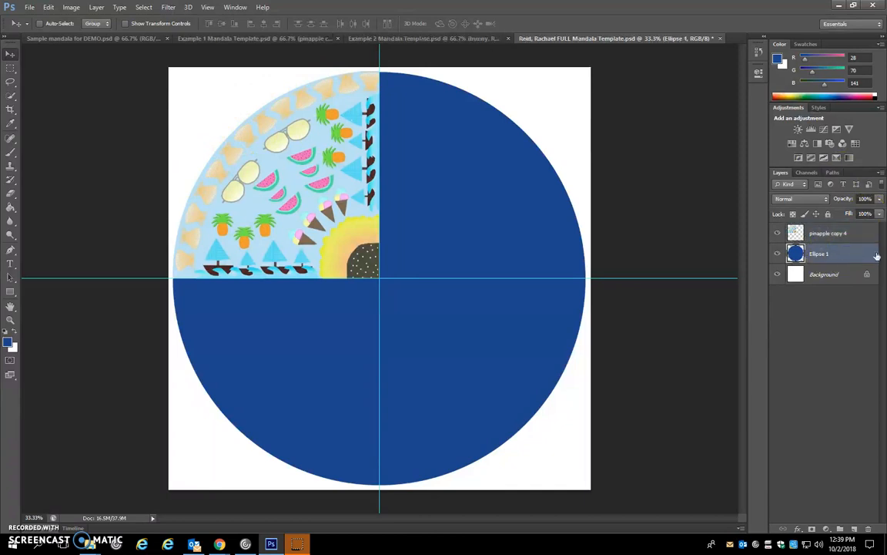
{"action": "right_click", "coordinate": [10, 95]}
{"action": "left_click", "coordinate": [38, 98]}
{"action": "left_click", "coordinate": [492, 160]}
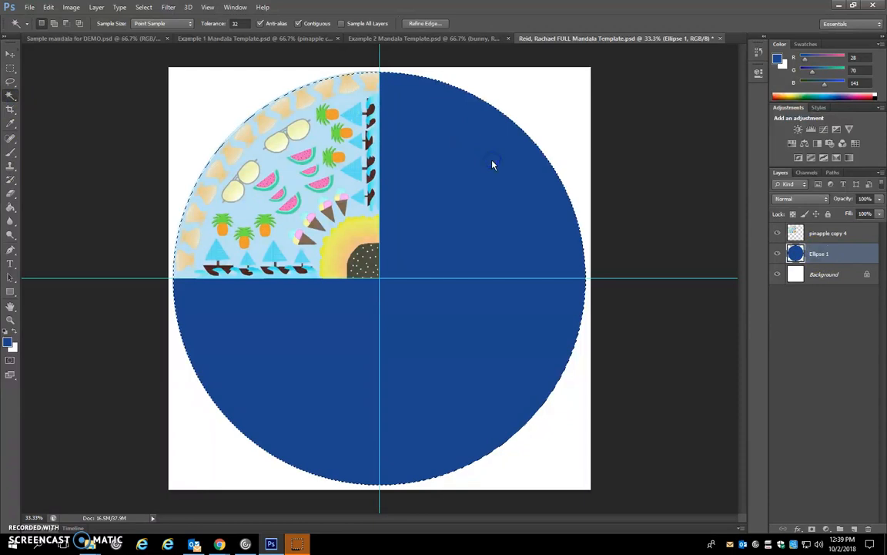
{"action": "left_click", "coordinate": [843, 232]}
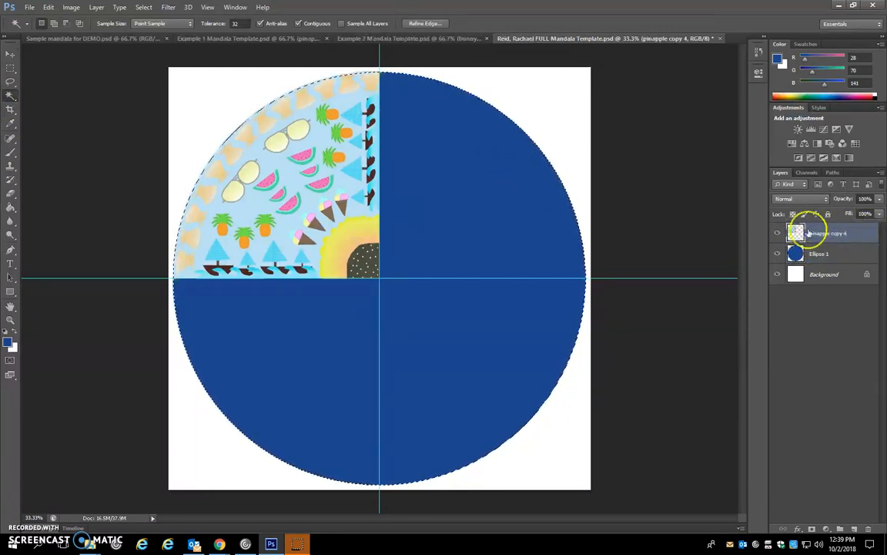
{"action": "left_click", "coordinate": [354, 196]}
{"action": "left_click", "coordinate": [261, 83]}
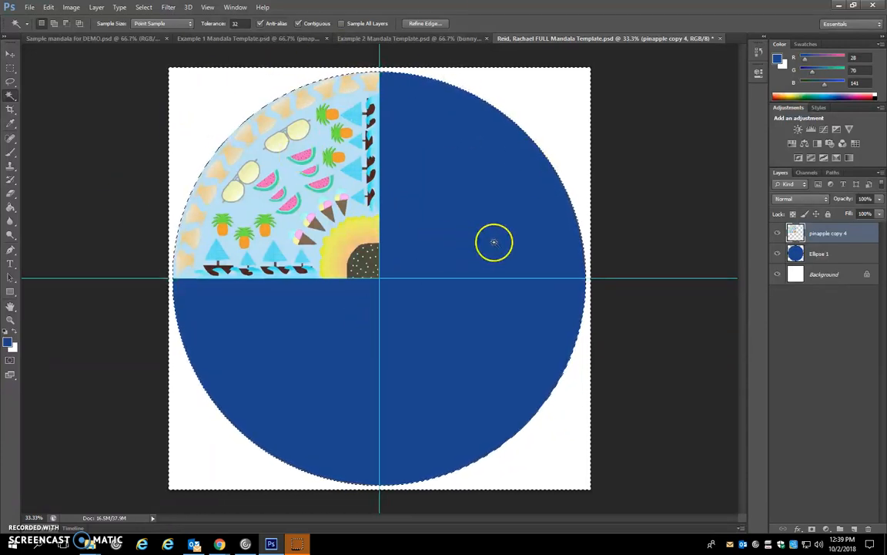
{"action": "key", "text": "ctrl+d"}
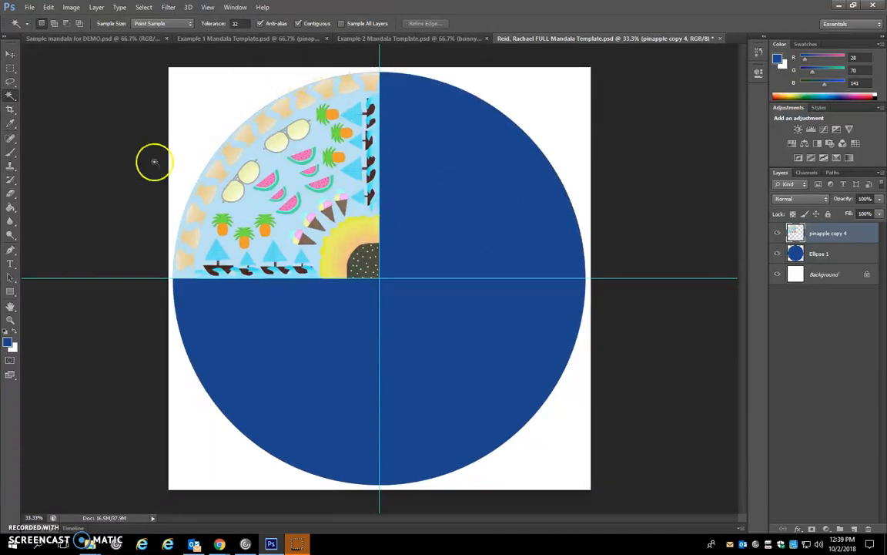
- Duplicate the pinapple copy 4 layer as pinapple copy 5 within the same document
{"action": "left_click", "coordinate": [10, 54]}
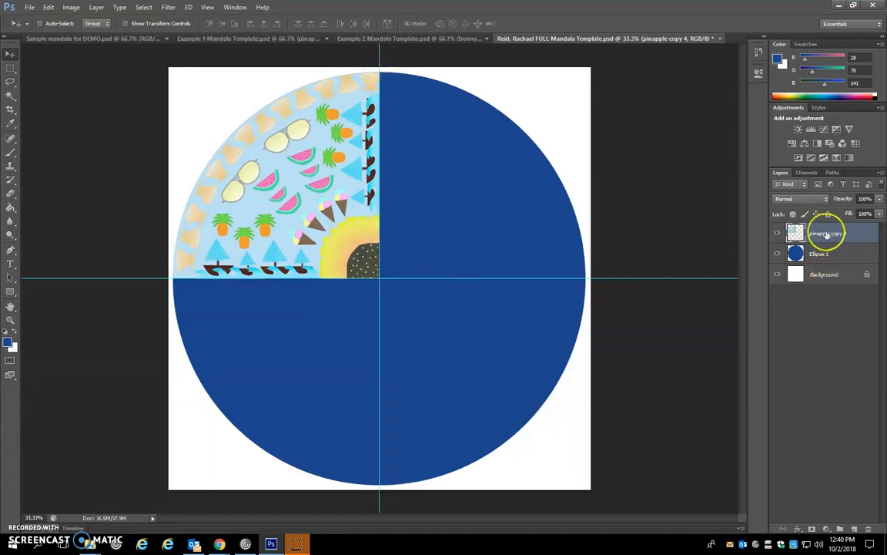
{"action": "right_click", "coordinate": [861, 233]}
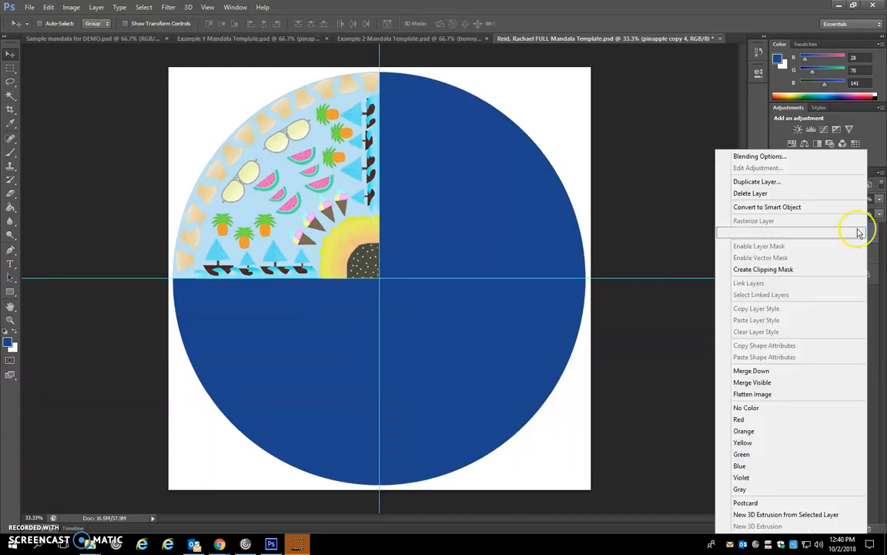
{"action": "left_click", "coordinate": [765, 182]}
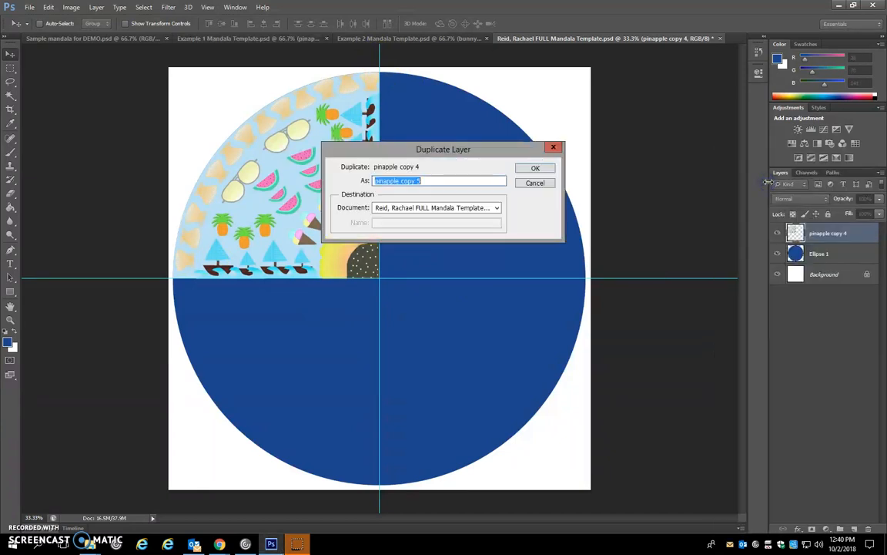
{"action": "left_click", "coordinate": [544, 172]}
- Rotate the pinapple copy 5 slice 90° clockwise and move it into the circle's upper-right quadrant, against the guides
{"action": "left_click_drag", "start_coordinate": [218, 186], "coordinate": [228, 159]}
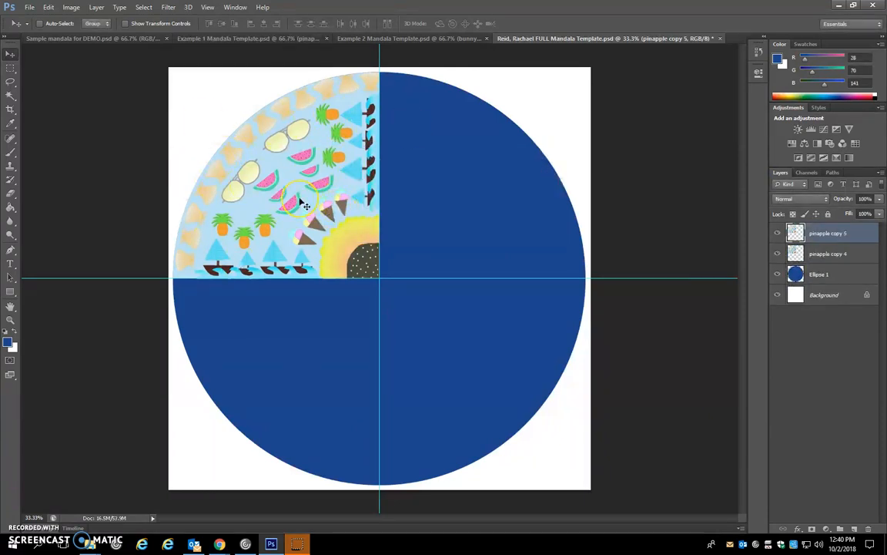
{"action": "key", "text": "ctrl+t"}
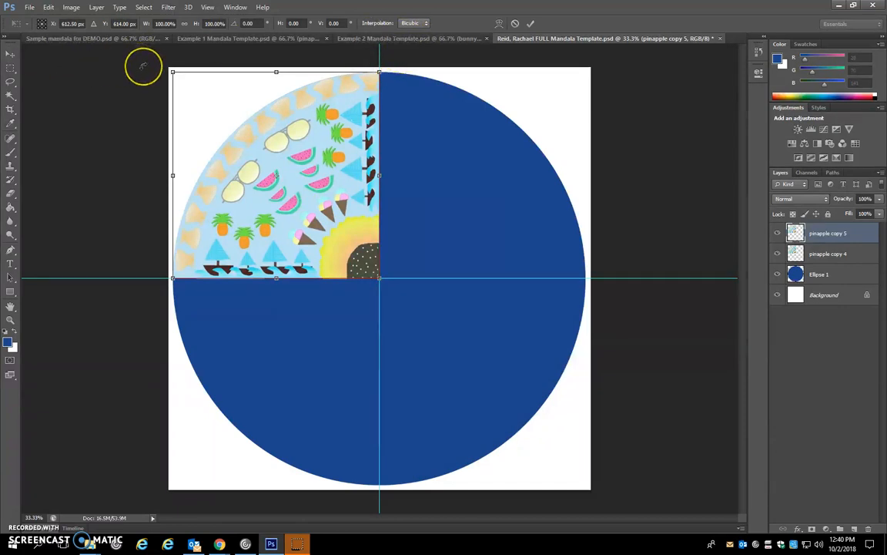
{"action": "left_click_drag", "start_coordinate": [146, 63], "coordinate": [335, 106]}
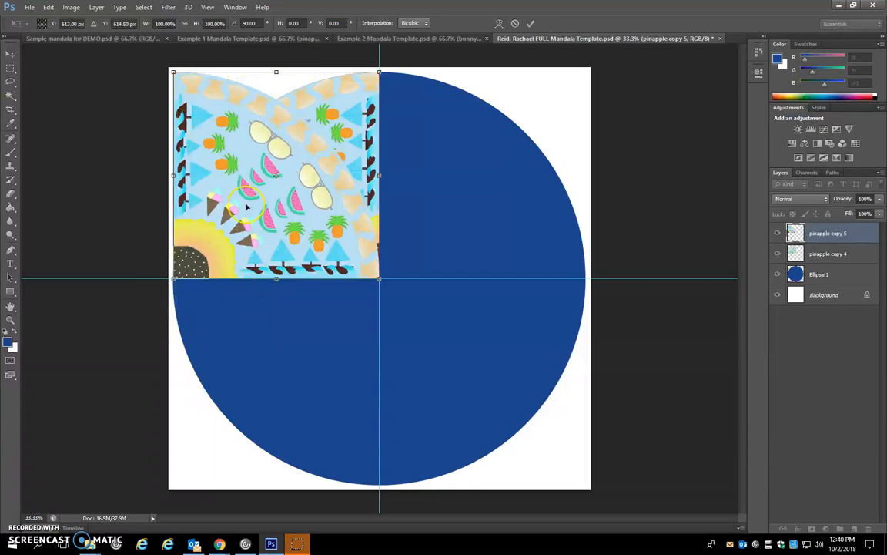
{"action": "key", "text": "Return"}
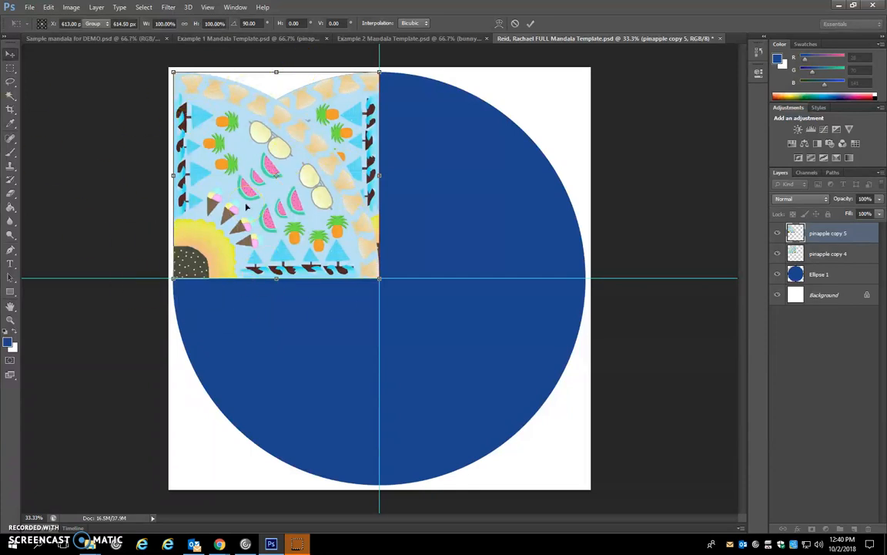
{"action": "left_click_drag", "start_coordinate": [240, 184], "coordinate": [434, 182]}
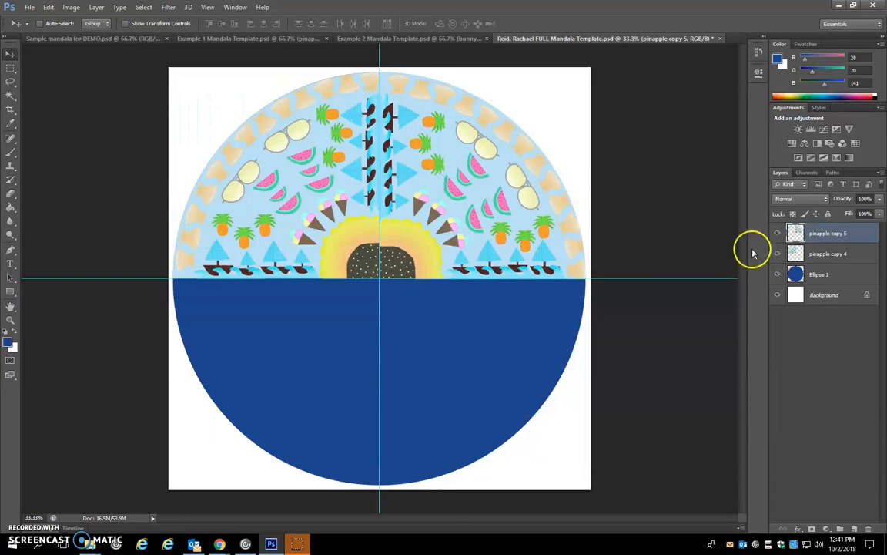
- Duplicate the pinapple copy 5 layer as pinapple copy 6 within the same document
{"action": "right_click", "coordinate": [853, 233]}
{"action": "left_click", "coordinate": [755, 180]}
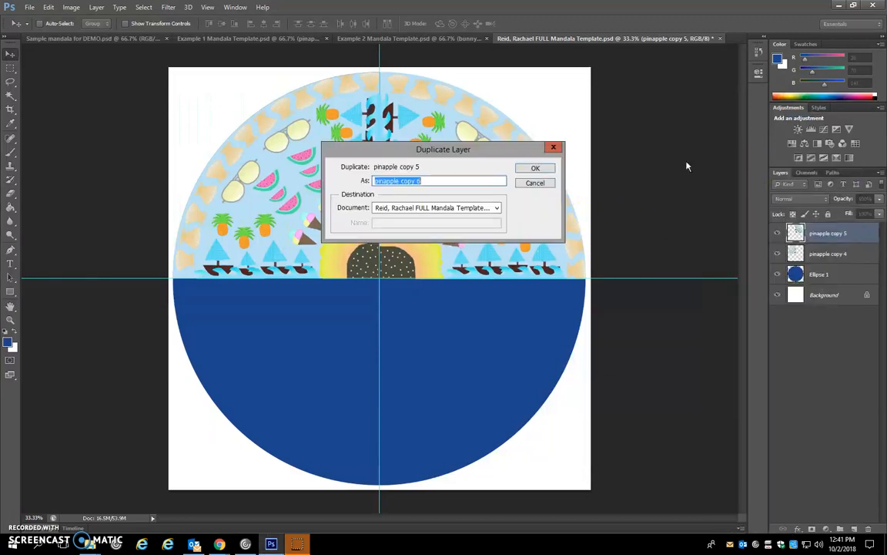
{"action": "left_click", "coordinate": [535, 169]}
- Rotate the pinapple copy 6 slice 90° clockwise and move it into the circle's lower-right quadrant, against the guides
{"action": "key", "text": "ctrl+t"}
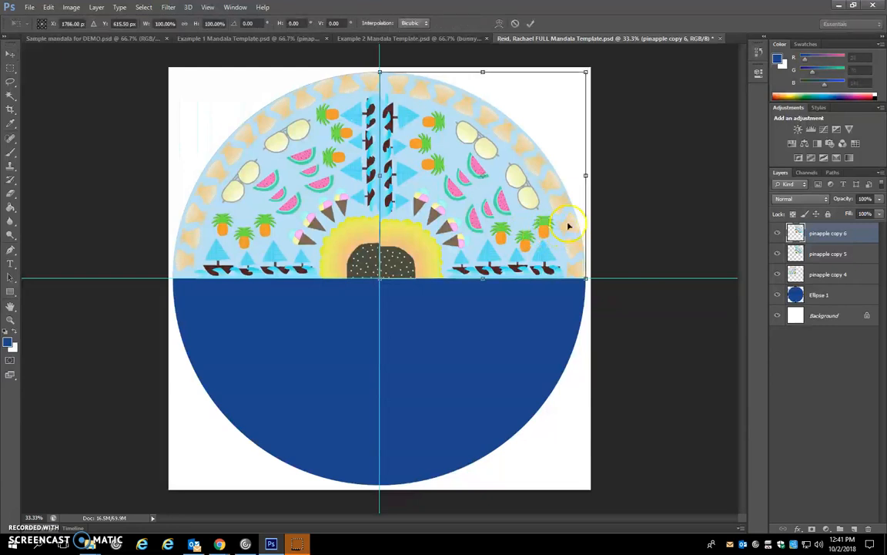
{"action": "left_click_drag", "start_coordinate": [665, 156], "coordinate": [530, 370]}
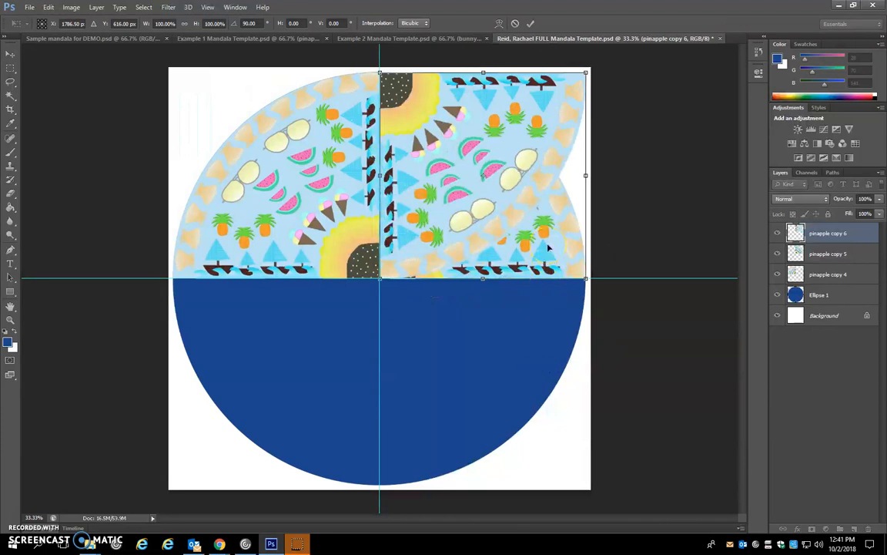
{"action": "key", "text": "Return"}
{"action": "left_click_drag", "start_coordinate": [429, 116], "coordinate": [432, 319]}
{"action": "left_click", "coordinate": [558, 279]}
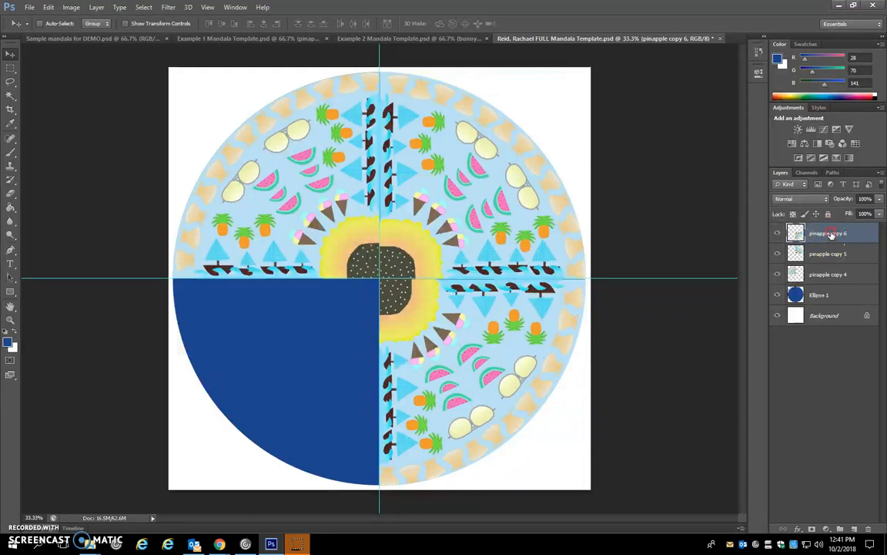
- Duplicate the pinapple copy 6 layer as pinapple copy 7 within the same document
{"action": "right_click", "coordinate": [884, 239]}
{"action": "left_click", "coordinate": [720, 181]}
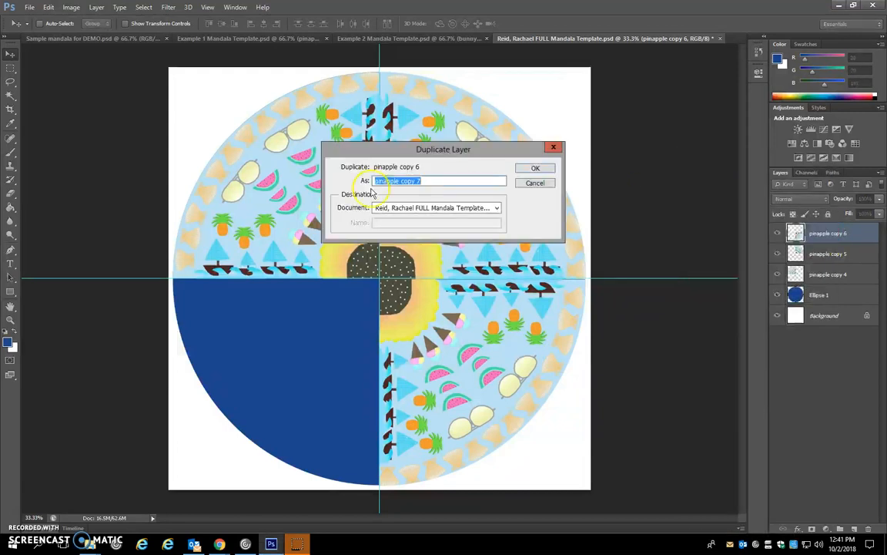
{"action": "left_click", "coordinate": [539, 169]}
- Rotate the pinapple copy 7 slice 90° clockwise and move it into the circle's lower-left quadrant to complete the mandala
{"action": "key", "text": "ctrl+t"}
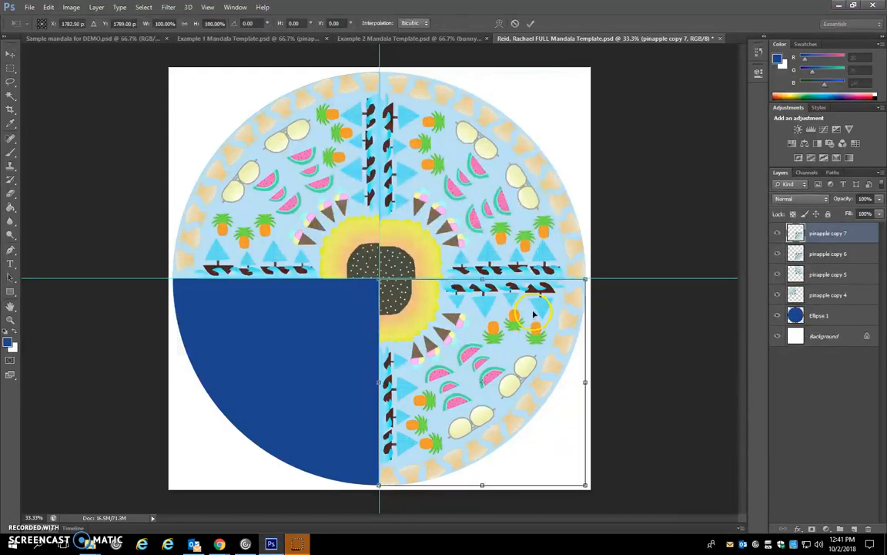
{"action": "left_click_drag", "start_coordinate": [618, 257], "coordinate": [608, 475]}
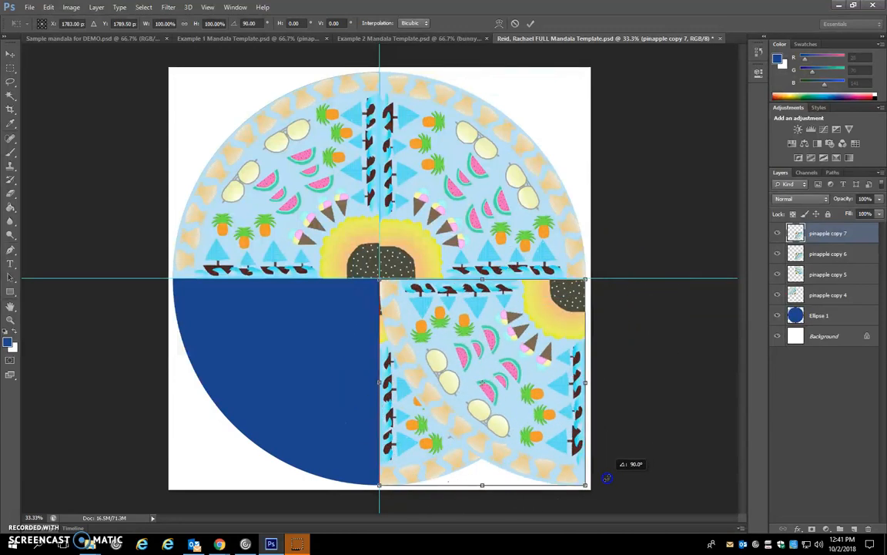
{"action": "left_click_drag", "start_coordinate": [608, 477], "coordinate": [608, 477]}
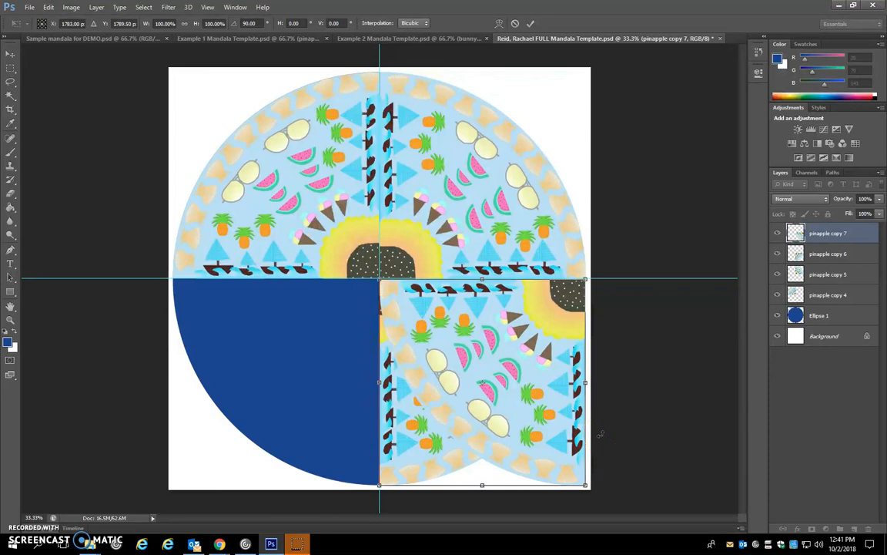
{"action": "key", "text": "Return"}
{"action": "left_click_drag", "start_coordinate": [532, 326], "coordinate": [323, 331]}
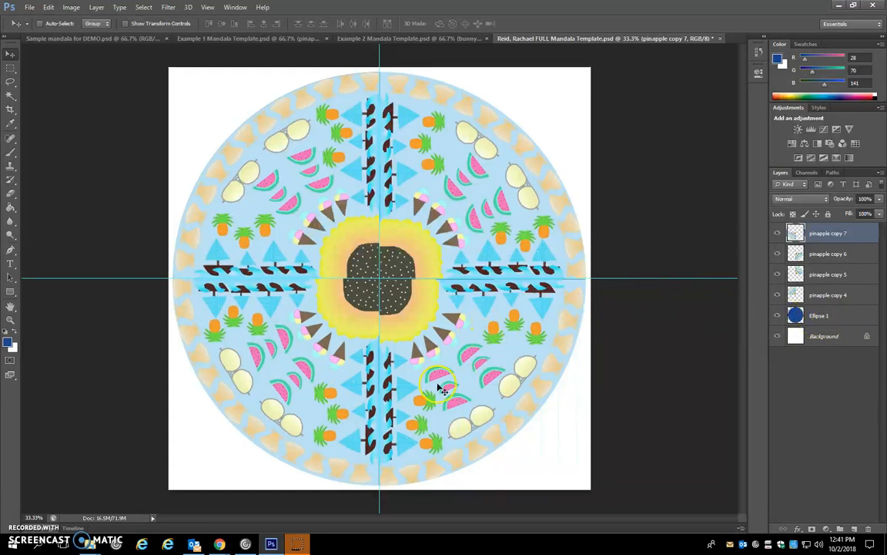
- Select the pinapple copy 6 slice and nudge it upward to close the gap along the horizontal guide
{"action": "left_click_drag", "start_coordinate": [374, 298], "coordinate": [360, 281]}
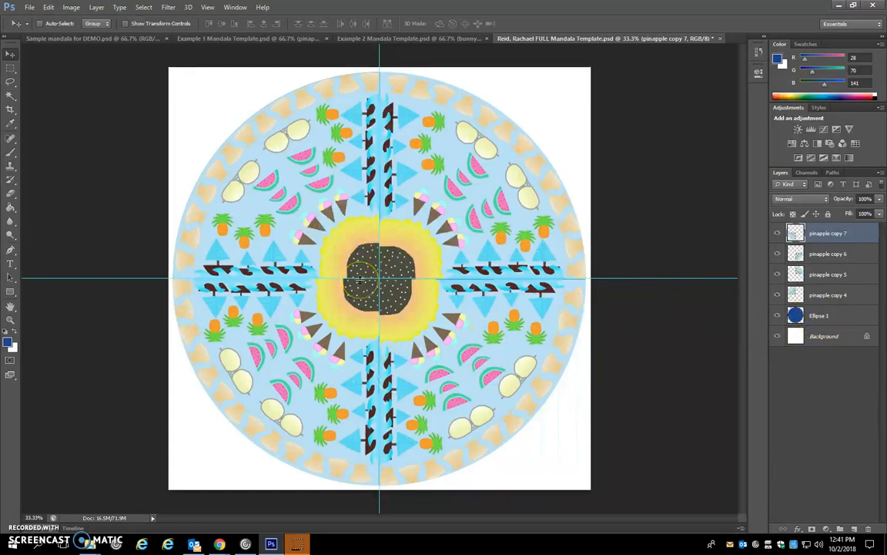
{"action": "left_click_drag", "start_coordinate": [394, 227], "coordinate": [472, 271]}
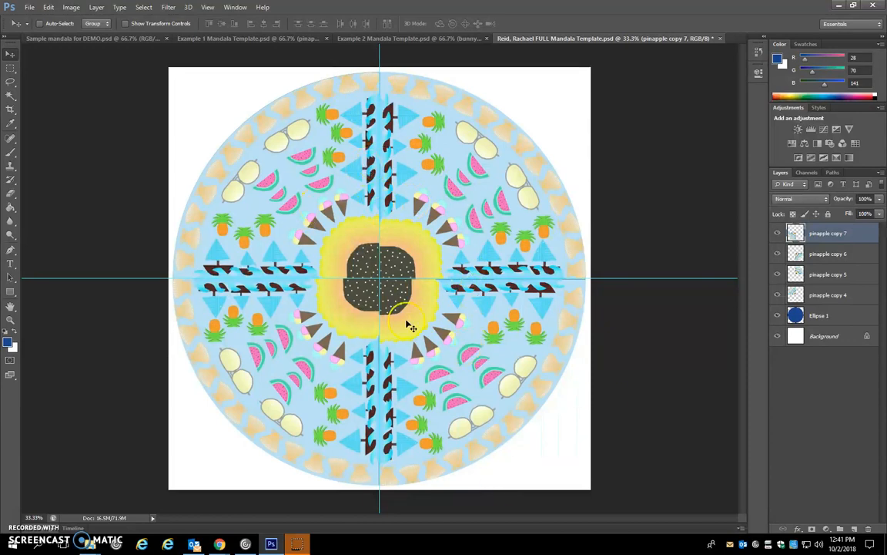
{"action": "key", "text": "ctrl+plus"}
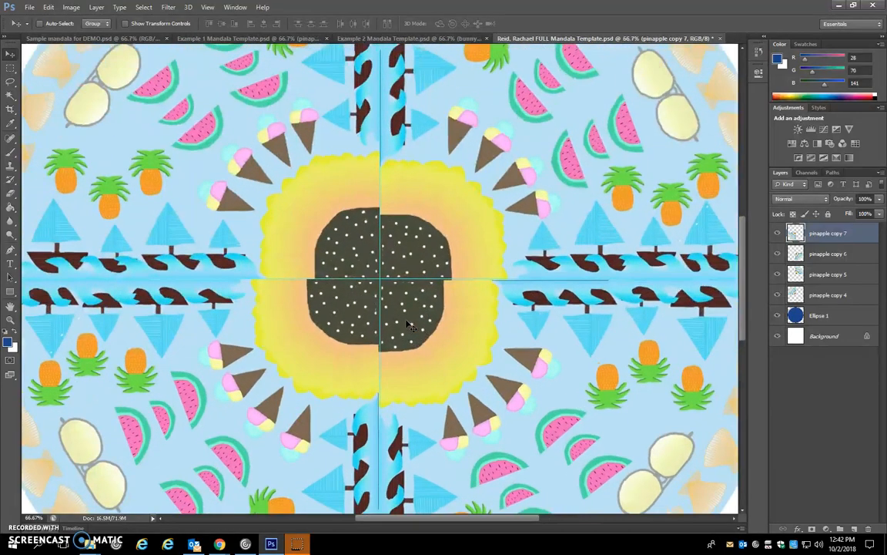
{"action": "scroll", "coordinate": [408, 326], "scroll_direction": "down", "scroll_amount": 5}
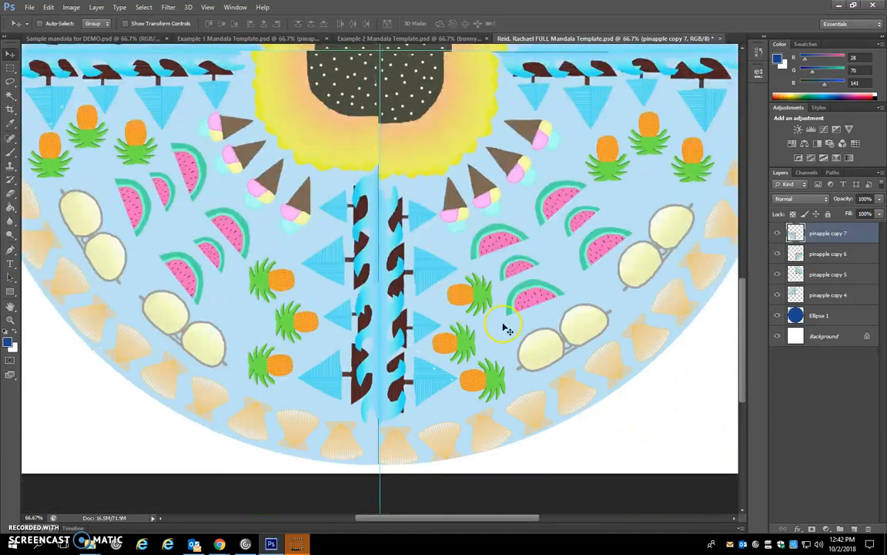
{"action": "scroll", "coordinate": [386, 385], "scroll_direction": "up", "scroll_amount": 5}
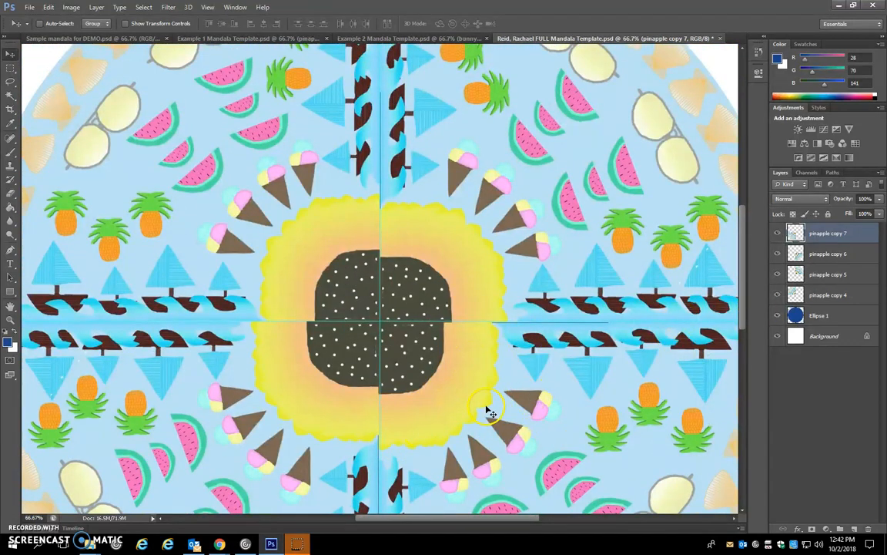
{"action": "scroll", "coordinate": [504, 430], "scroll_direction": "down", "scroll_amount": 5}
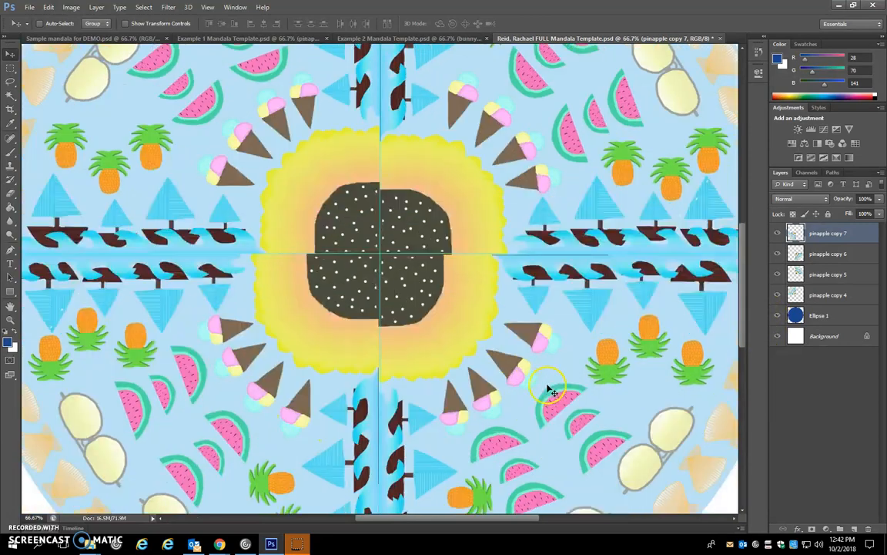
{"action": "right_click", "coordinate": [574, 293]}
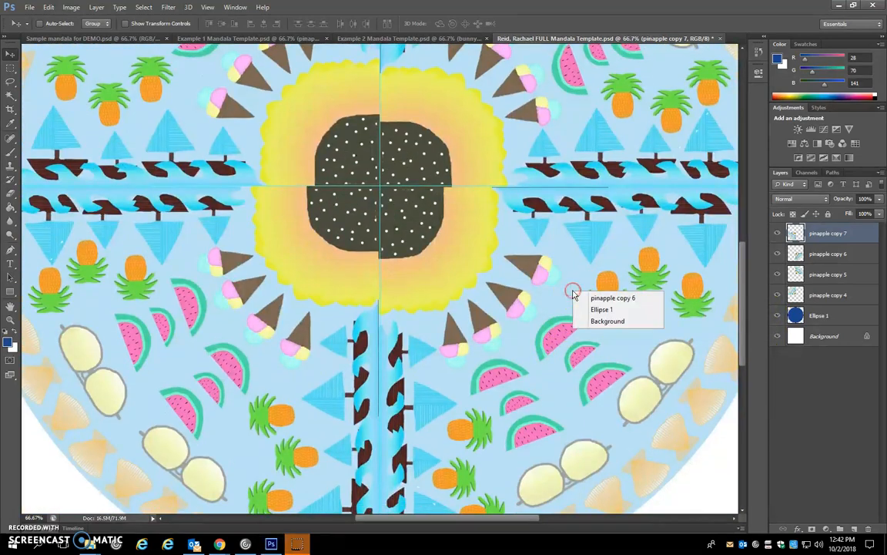
{"action": "left_click", "coordinate": [611, 298]}
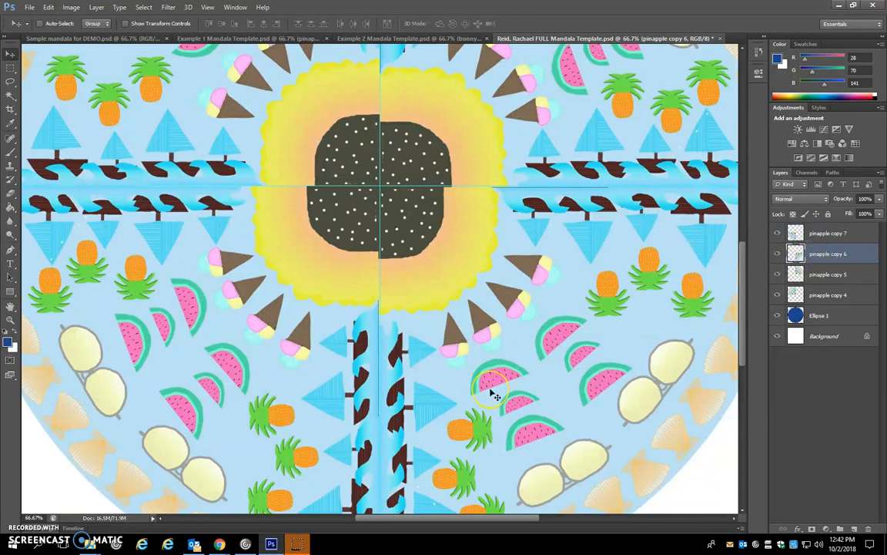
{"action": "key", "text": "Up"}
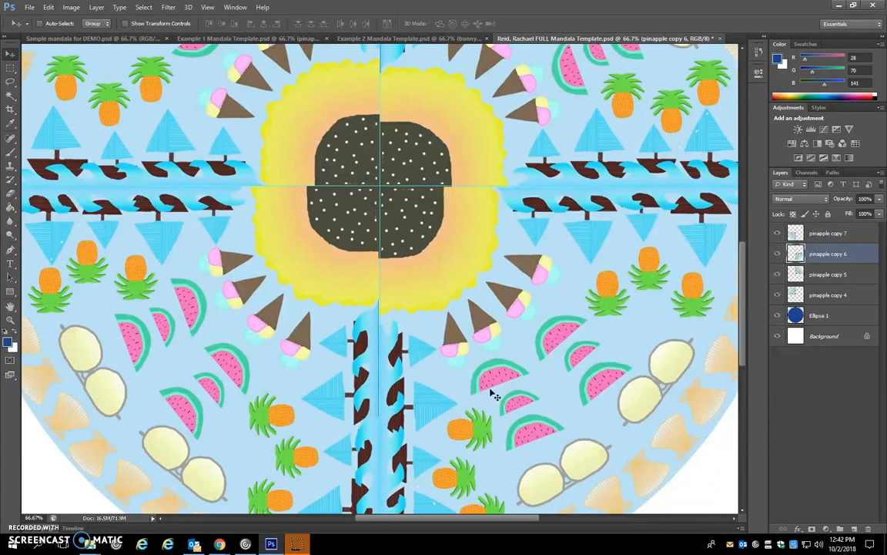
- Select the pinapple copy 7 slice and nudge it to the right to close the gap along the vertical guide
{"action": "scroll", "coordinate": [493, 395], "scroll_direction": "down", "scroll_amount": 5}
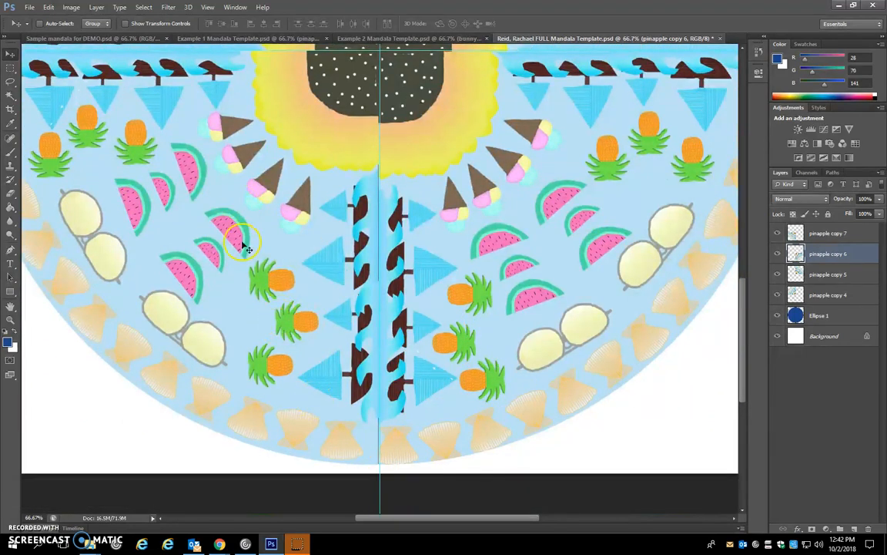
{"action": "right_click", "coordinate": [264, 203]}
{"action": "left_click", "coordinate": [297, 204]}
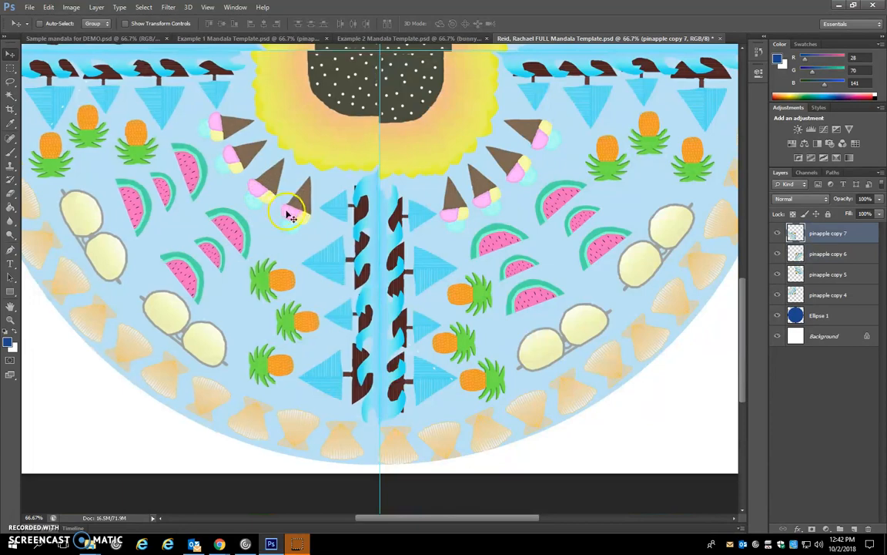
- Move the vertical guide off the mandala's center seam into its right half
{"action": "scroll", "coordinate": [292, 220], "scroll_direction": "up", "scroll_amount": 3}
{"action": "scroll", "coordinate": [302, 233], "scroll_direction": "up", "scroll_amount": 8}
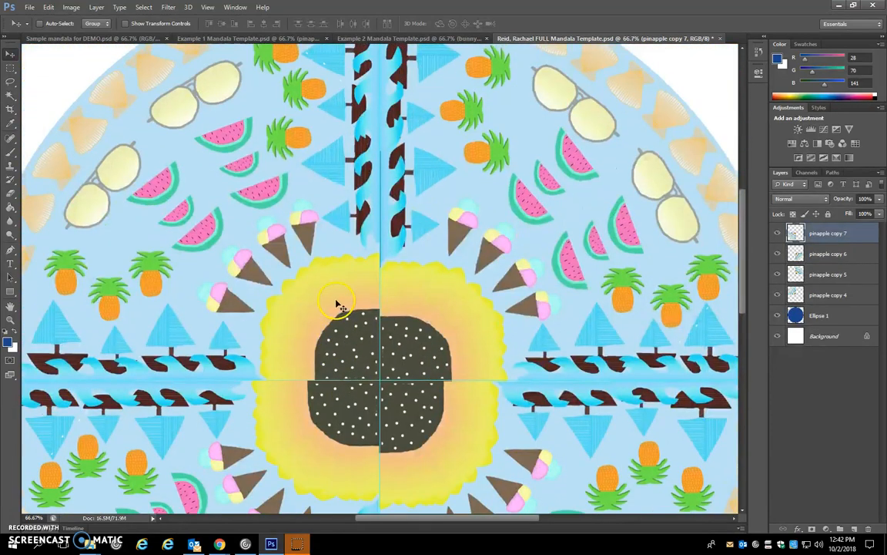
{"action": "scroll", "coordinate": [401, 165], "scroll_direction": "up", "scroll_amount": 2}
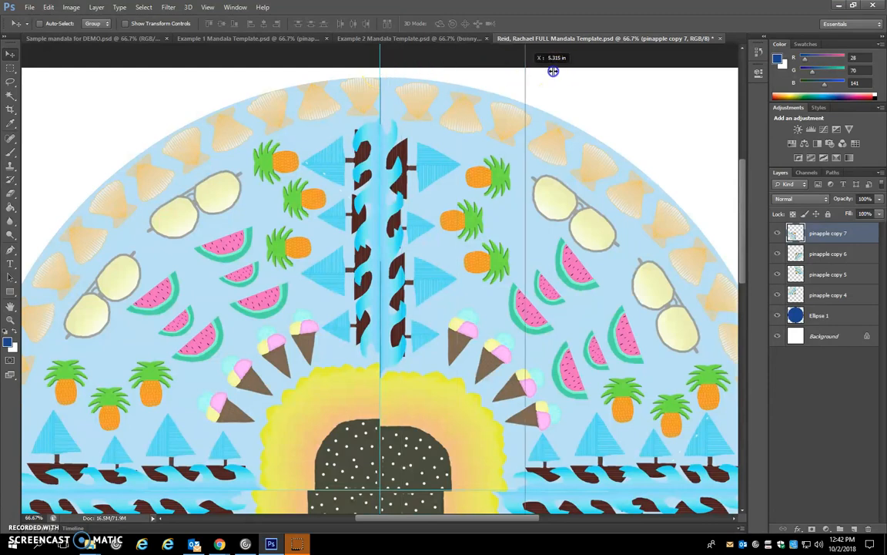
{"action": "scroll", "coordinate": [431, 193], "scroll_direction": "down", "scroll_amount": 5}
{"action": "scroll", "coordinate": [447, 254], "scroll_direction": "down", "scroll_amount": 3}
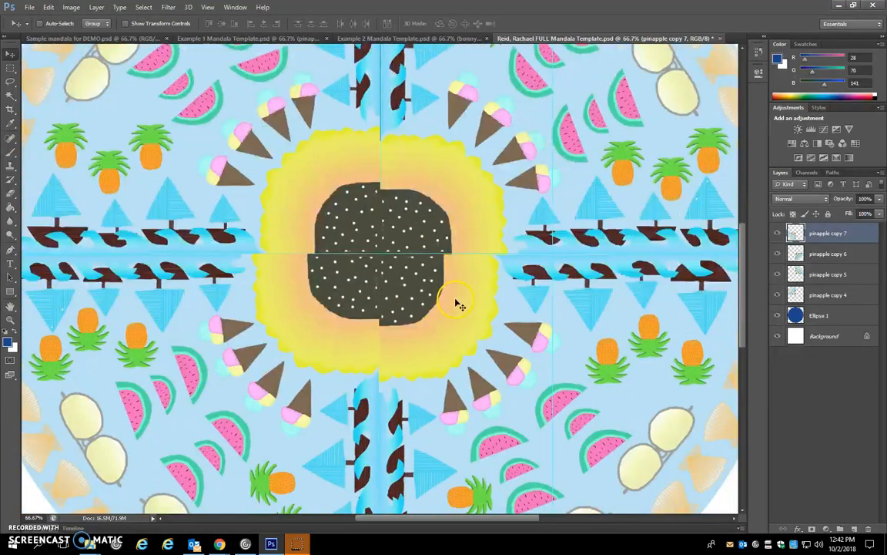
- Move the horizontal guide off the center seam into the lower half and nudge the pinapple copy 5 slice to close the upper vertical seam
{"action": "left_click_drag", "start_coordinate": [460, 255], "coordinate": [469, 460]}
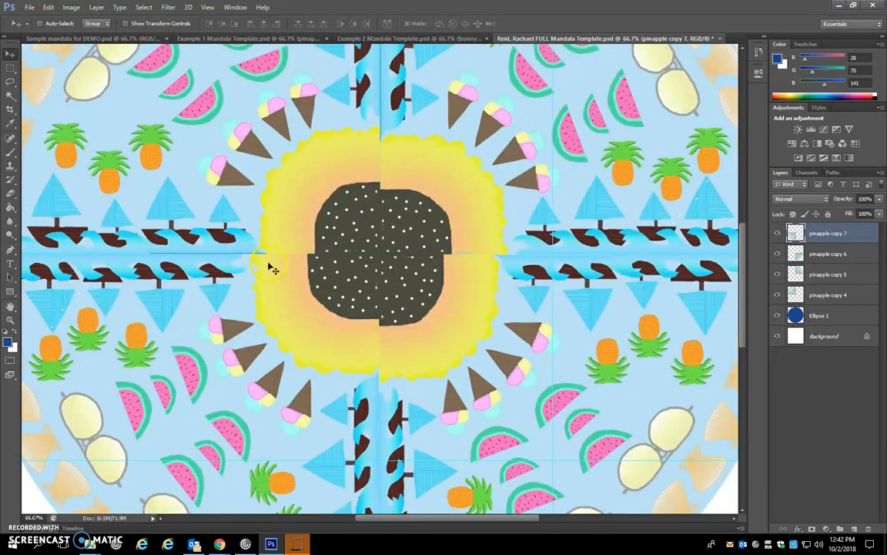
{"action": "scroll", "coordinate": [385, 198], "scroll_direction": "up", "scroll_amount": 2}
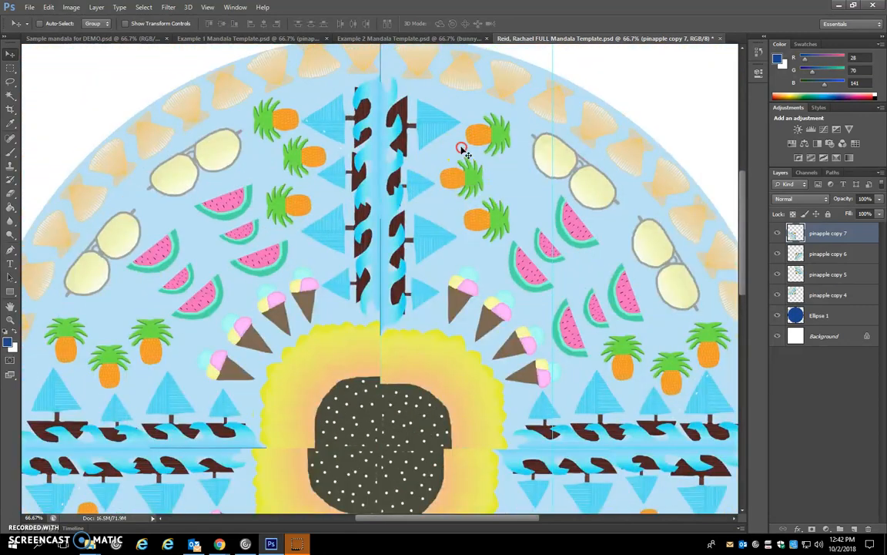
{"action": "right_click", "coordinate": [462, 145]}
{"action": "left_click", "coordinate": [479, 153]}
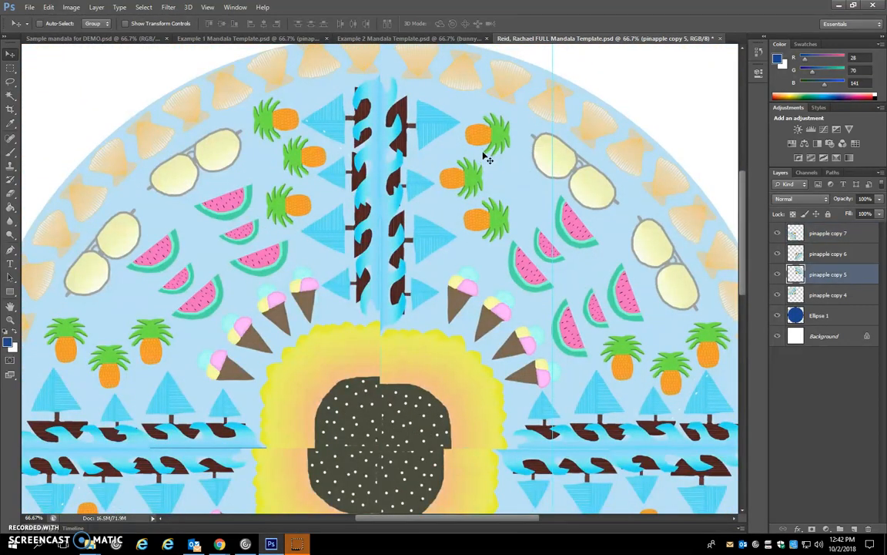
- Select the pinapple copy 7 slice and nudge it upward to close the gap along the horizontal seam
{"action": "scroll", "coordinate": [222, 293], "scroll_direction": "down", "scroll_amount": 5}
{"action": "right_click", "coordinate": [228, 273]}
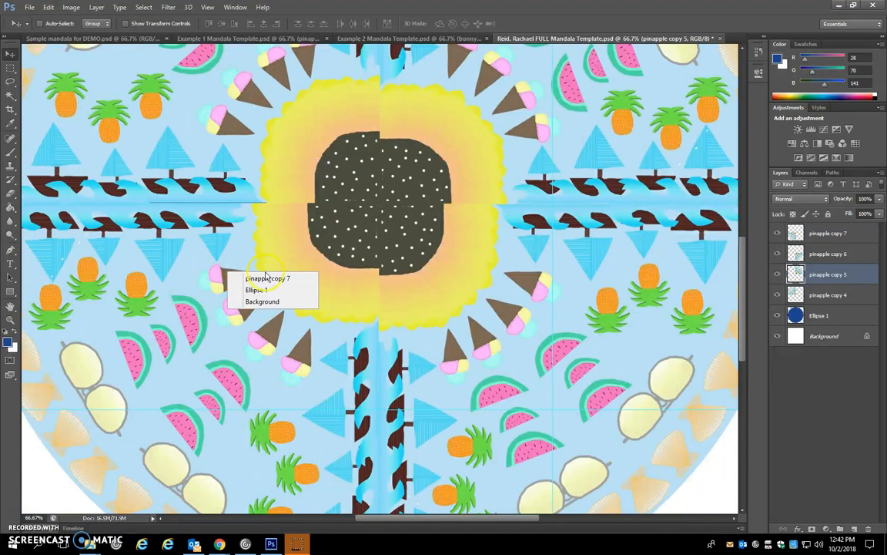
{"action": "left_click", "coordinate": [266, 278]}
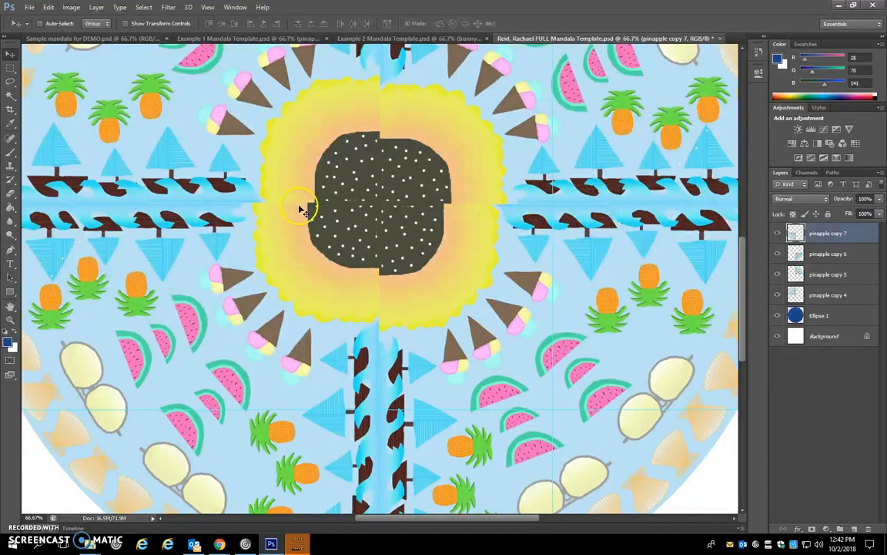
- Move the vertical and horizontal guides completely off the canvas, beyond its right and lower edges
{"action": "scroll", "coordinate": [302, 209], "scroll_direction": "down", "scroll_amount": 3}
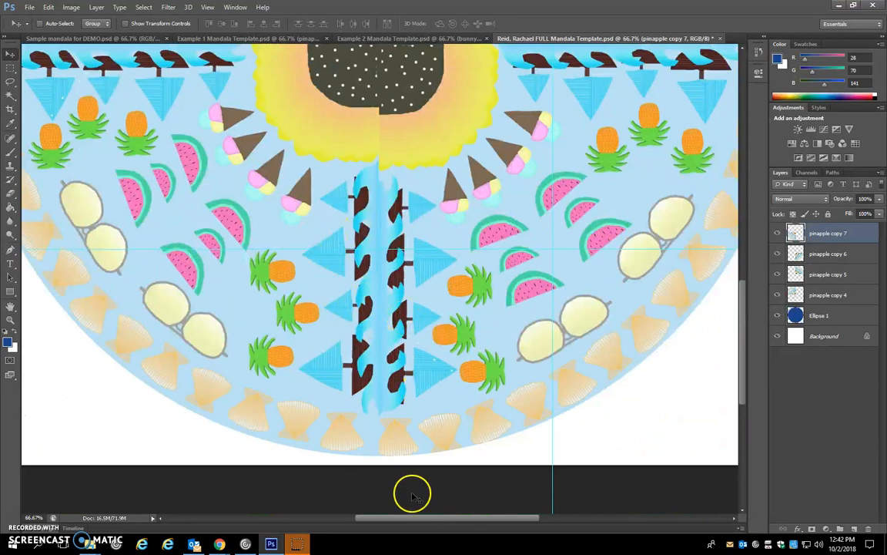
{"action": "scroll", "coordinate": [485, 522], "scroll_direction": "up", "scroll_amount": 1}
{"action": "left_click_drag", "start_coordinate": [491, 519], "coordinate": [595, 525]}
{"action": "left_click_drag", "start_coordinate": [231, 185], "coordinate": [428, 351]}
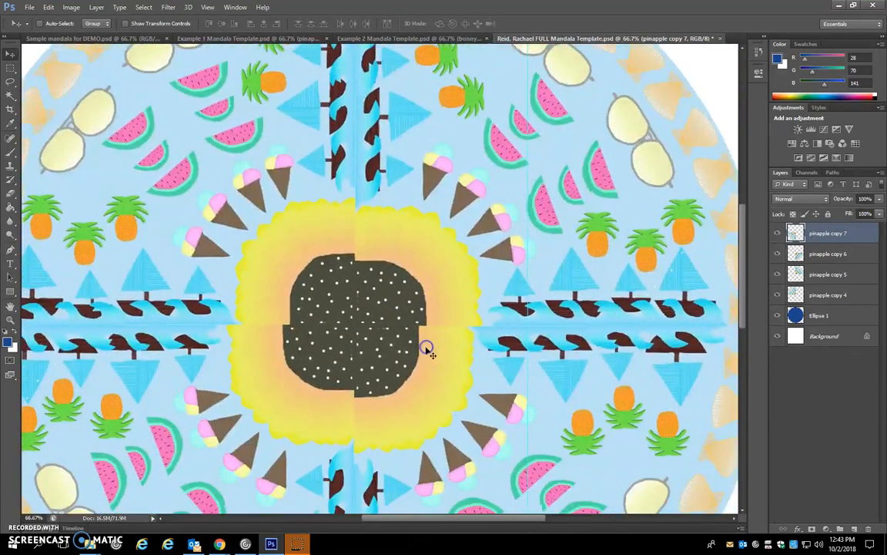
{"action": "key", "text": "ctrl+minus"}
{"action": "key", "text": "ctrl+minus"}
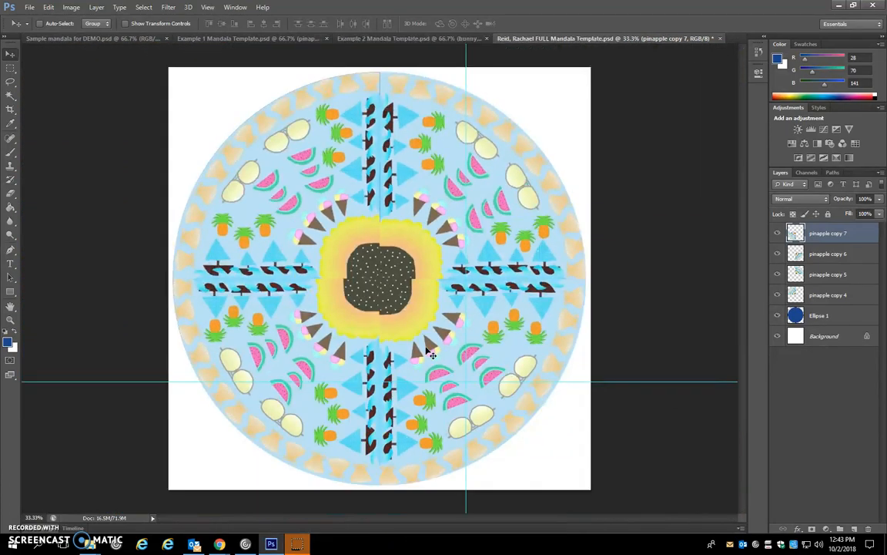
{"action": "left_click_drag", "start_coordinate": [467, 117], "coordinate": [657, 132]}
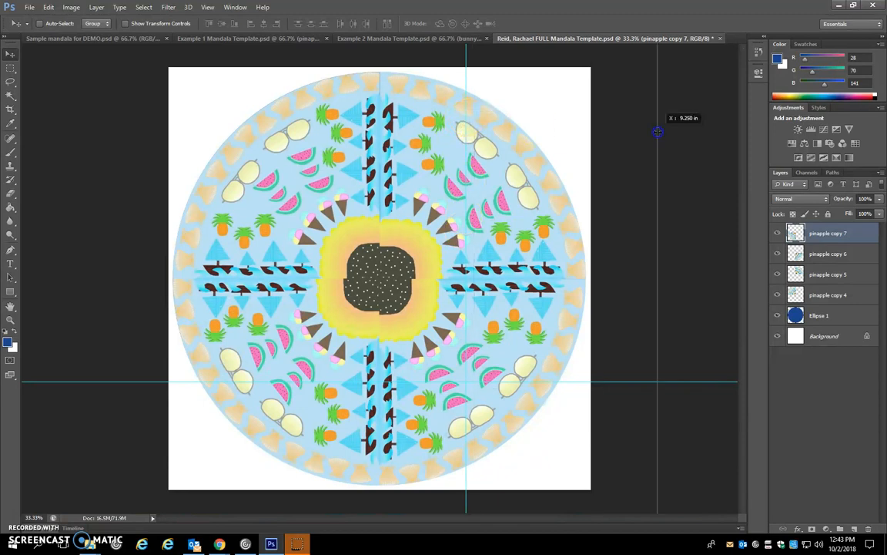
{"action": "left_click_drag", "start_coordinate": [583, 383], "coordinate": [609, 502]}
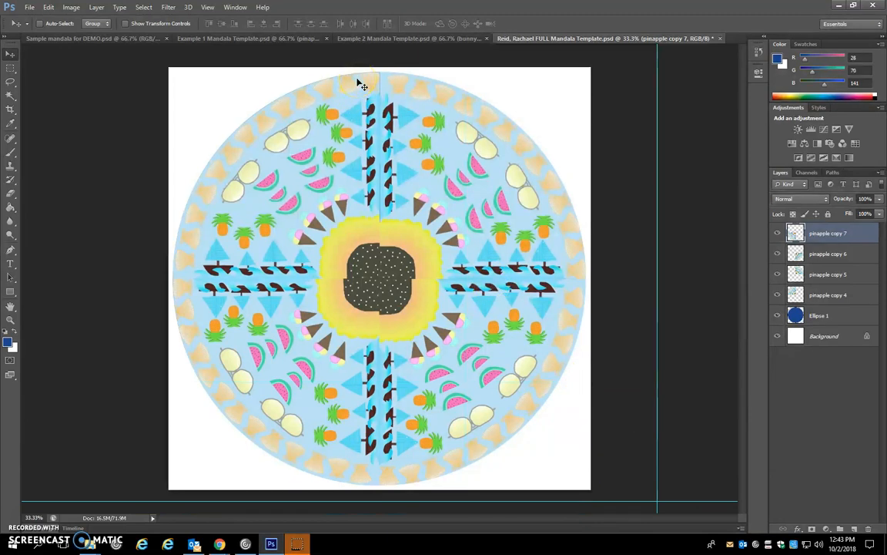
- Select the pinapple copy 4 slice, nudge it to close the upper vertical seam, and check the mandala's seams
{"action": "key", "text": "ctrl+plus"}
{"action": "scroll", "coordinate": [445, 183], "scroll_direction": "up", "scroll_amount": 5}
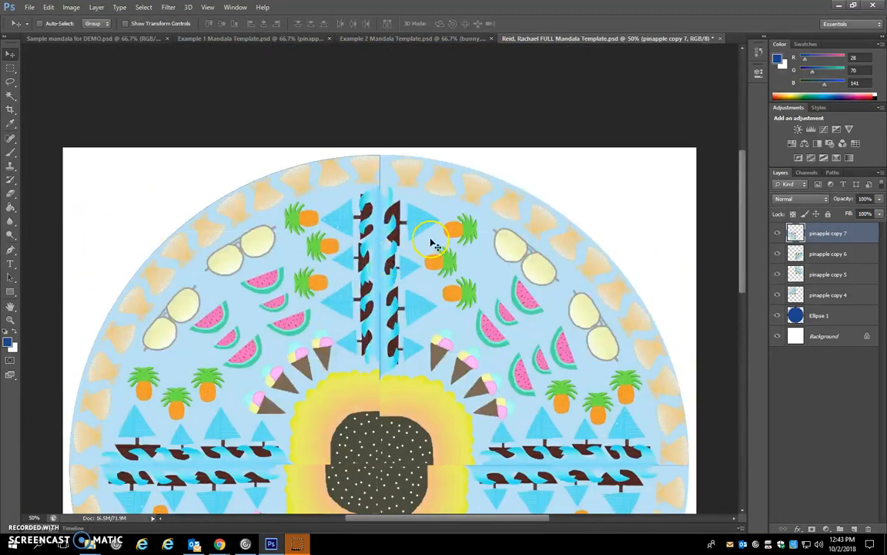
{"action": "scroll", "coordinate": [432, 242], "scroll_direction": "down", "scroll_amount": 1}
{"action": "right_click", "coordinate": [317, 177]}
{"action": "left_click", "coordinate": [347, 182]}
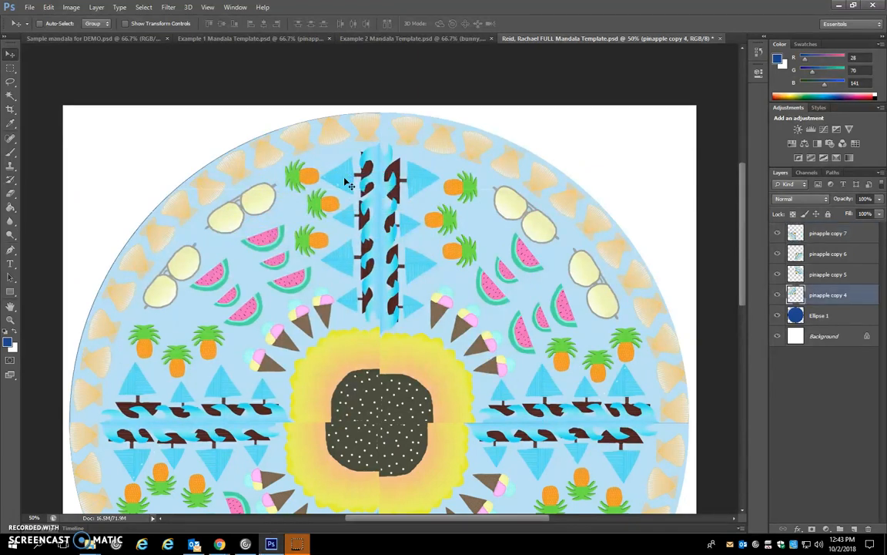
{"action": "scroll", "coordinate": [224, 222], "scroll_direction": "down", "scroll_amount": 5}
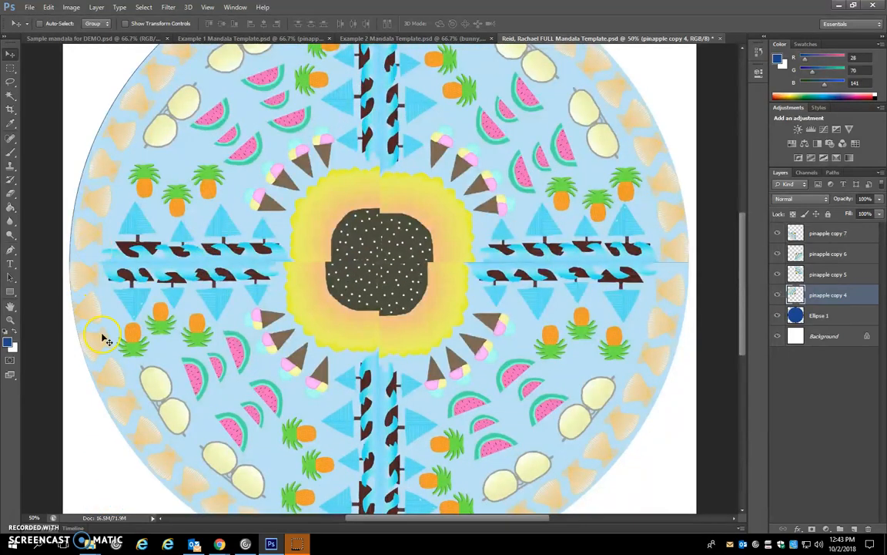
{"action": "scroll", "coordinate": [109, 301], "scroll_direction": "up", "scroll_amount": 2}
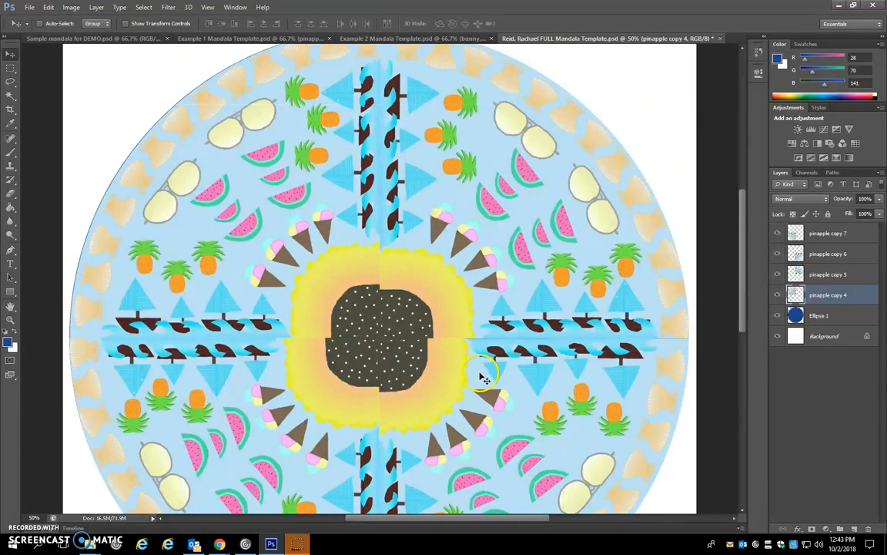
{"action": "scroll", "coordinate": [451, 348], "scroll_direction": "up", "scroll_amount": 2}
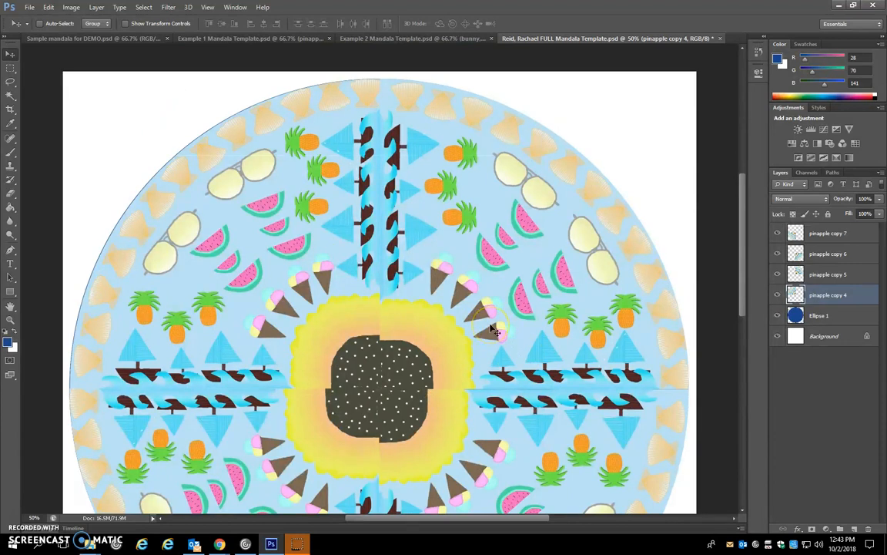
- Hide the blue Ellipse 1 layer behind the four mandala slices
{"action": "key", "text": "ctrl+minus"}
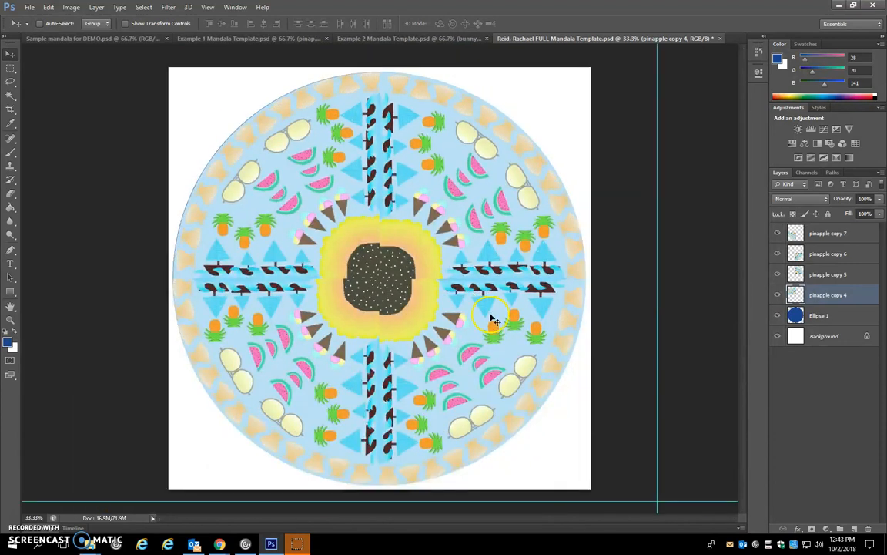
{"action": "left_click", "coordinate": [844, 315]}
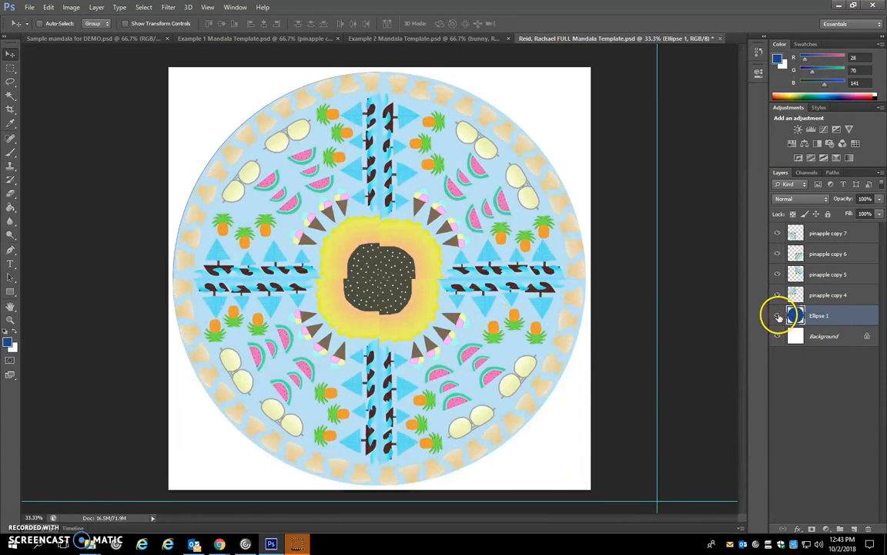
{"action": "left_click", "coordinate": [779, 317]}
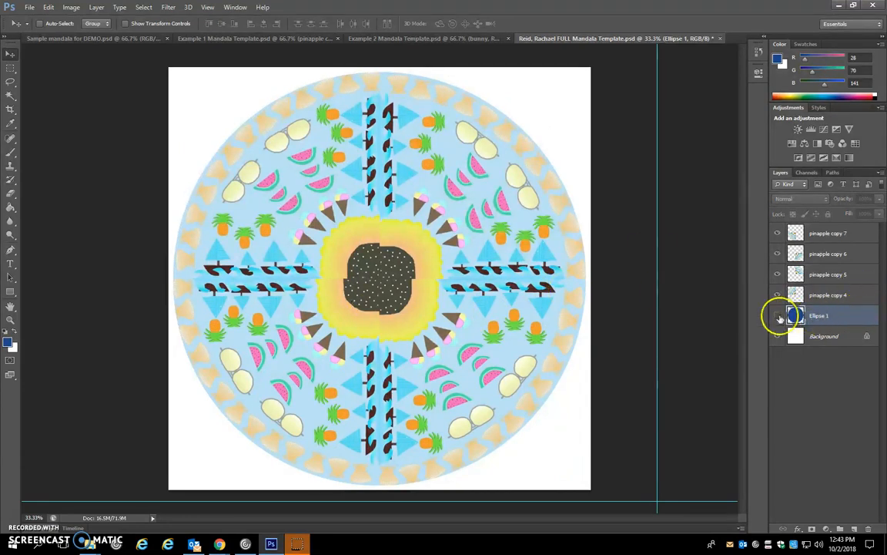
{"action": "left_click", "coordinate": [776, 315]}
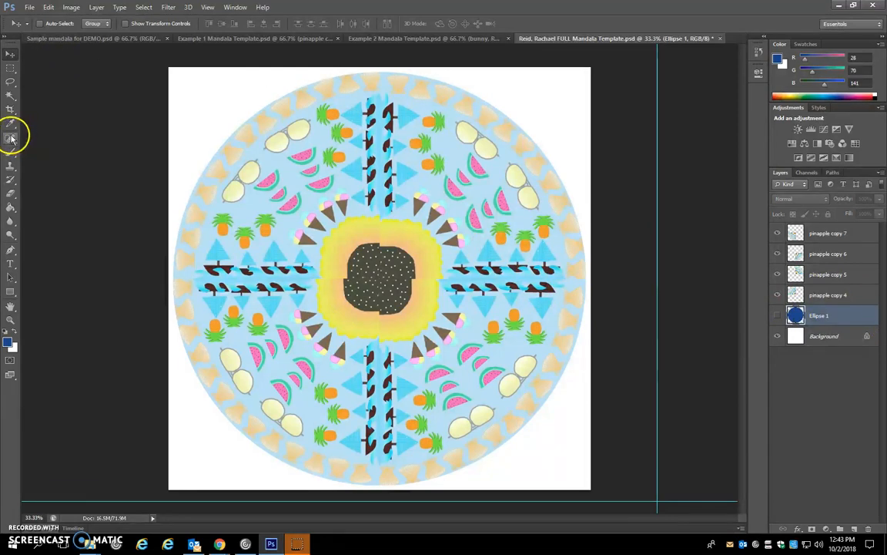
{"action": "left_click", "coordinate": [39, 163]}
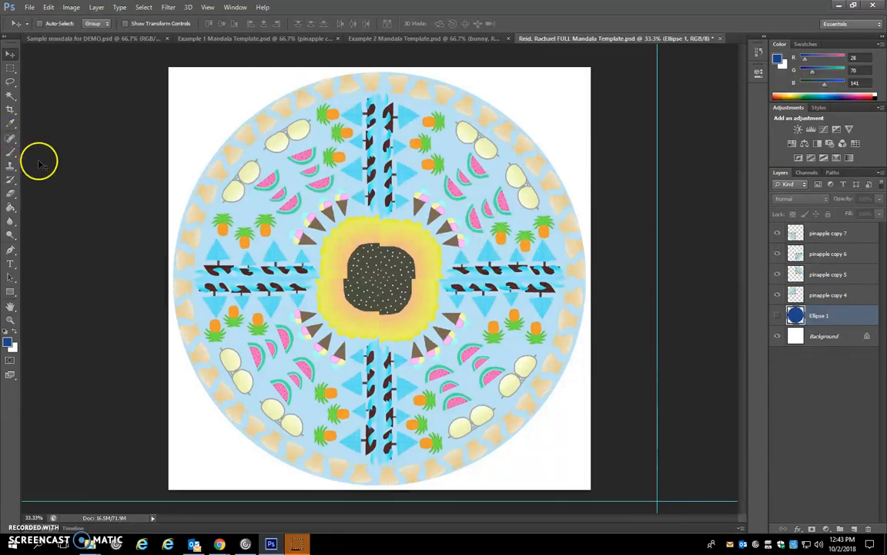
- Start saving the document under a new name, keeping the mandala folder as the destination
{"action": "left_click", "coordinate": [29, 7]}
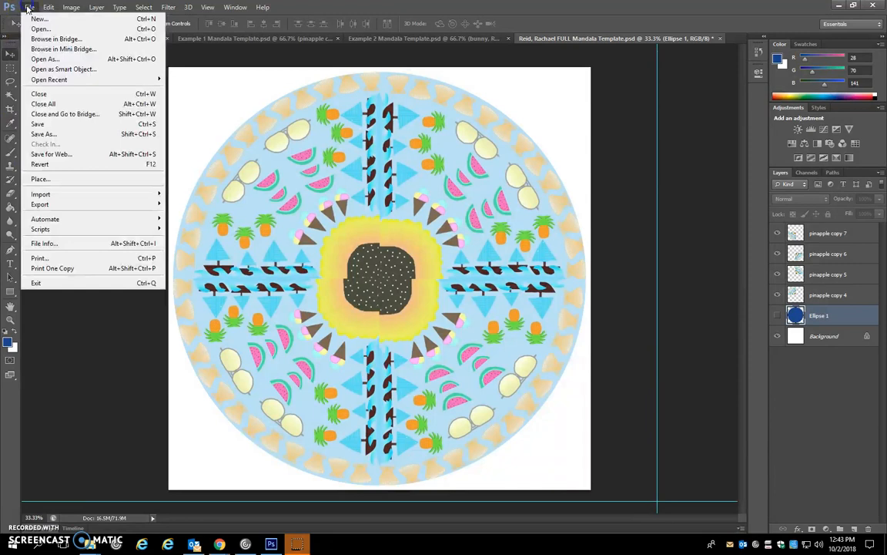
{"action": "left_click", "coordinate": [48, 135]}
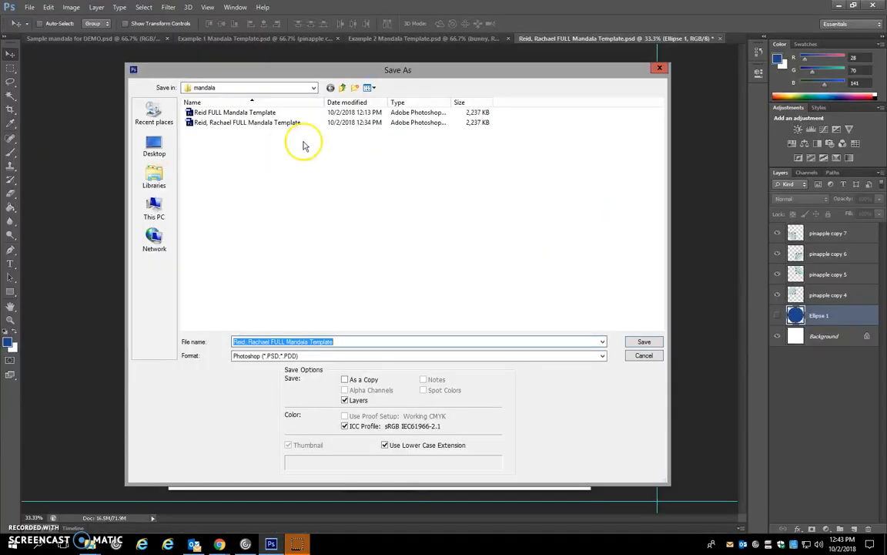
{"action": "left_click", "coordinate": [308, 87]}
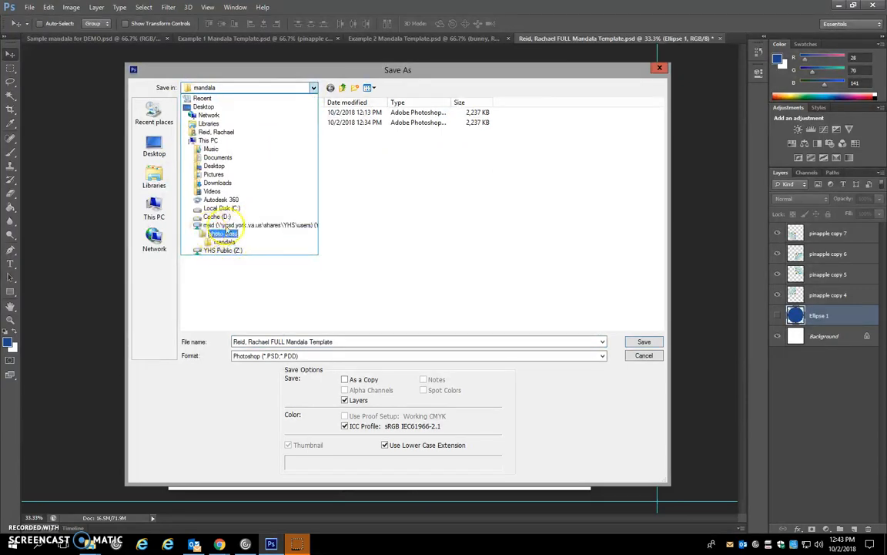
{"action": "left_click", "coordinate": [432, 219]}
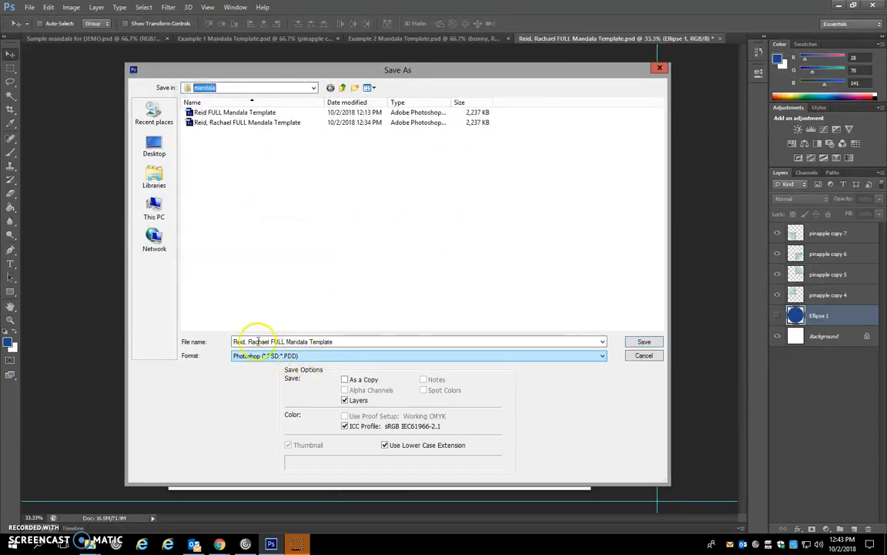
- Name the file with the student's last and first name followed by "Final Mandala"
{"action": "left_click_drag", "start_coordinate": [336, 342], "coordinate": [109, 346]}
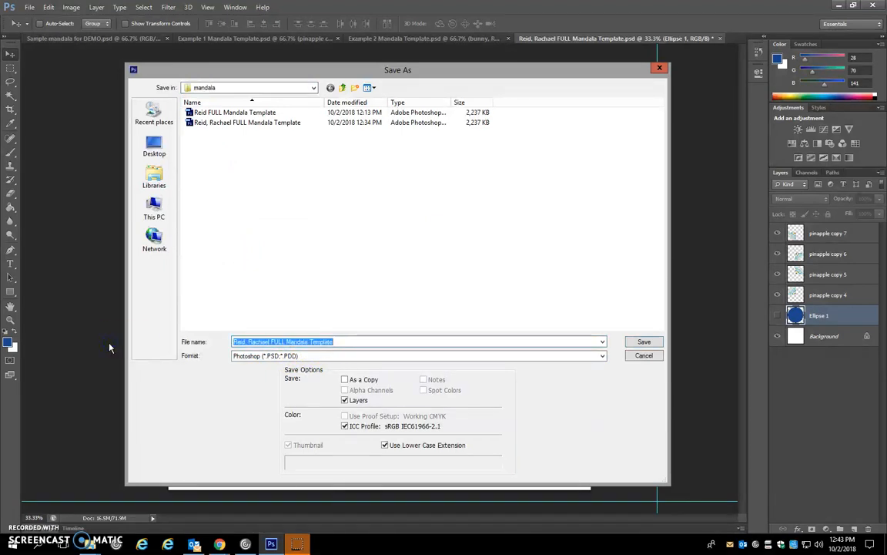
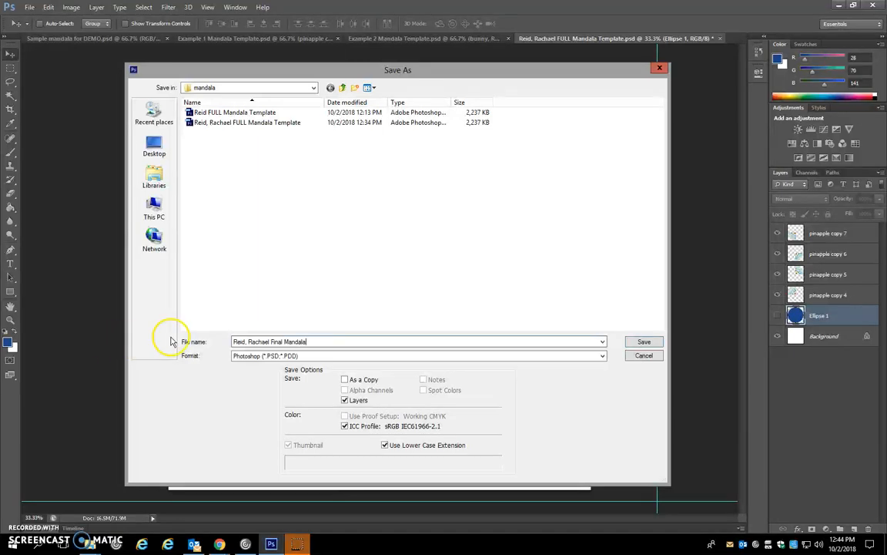
- Save the file in JPEG format at quality 12 (Maximum) with the Baseline ("Standard") option
{"action": "left_click", "coordinate": [269, 358]}
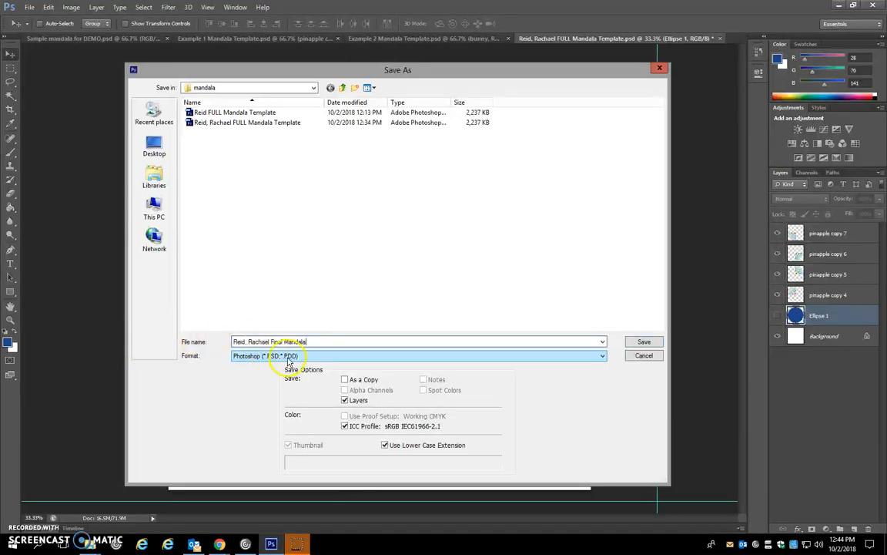
{"action": "left_click", "coordinate": [289, 358]}
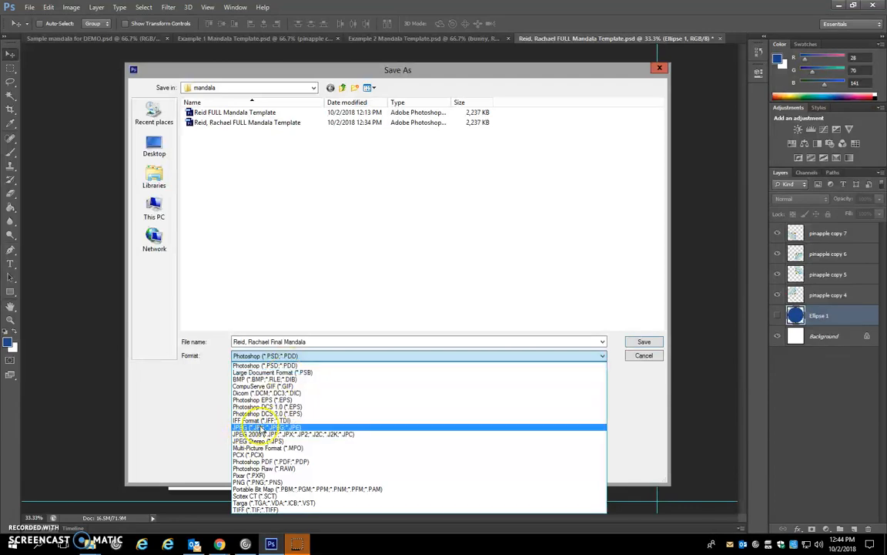
{"action": "left_click", "coordinate": [252, 428]}
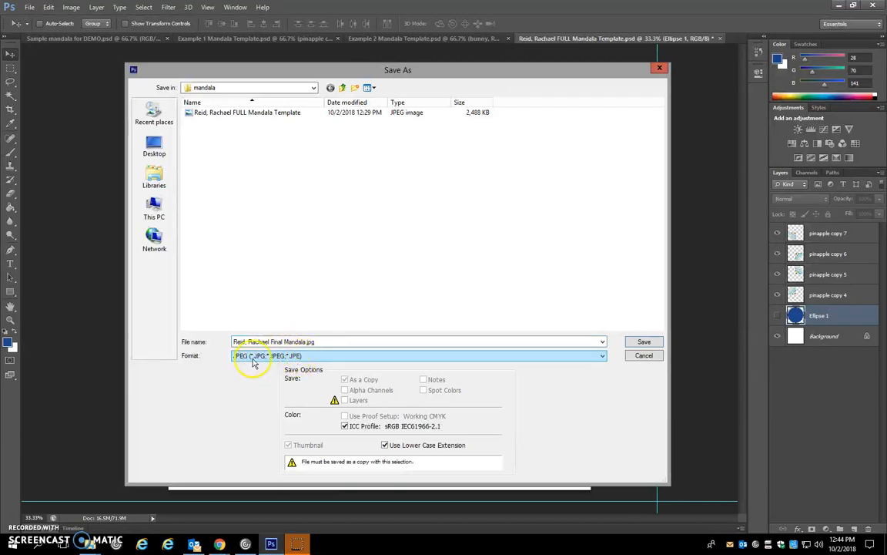
{"action": "left_click", "coordinate": [643, 343]}
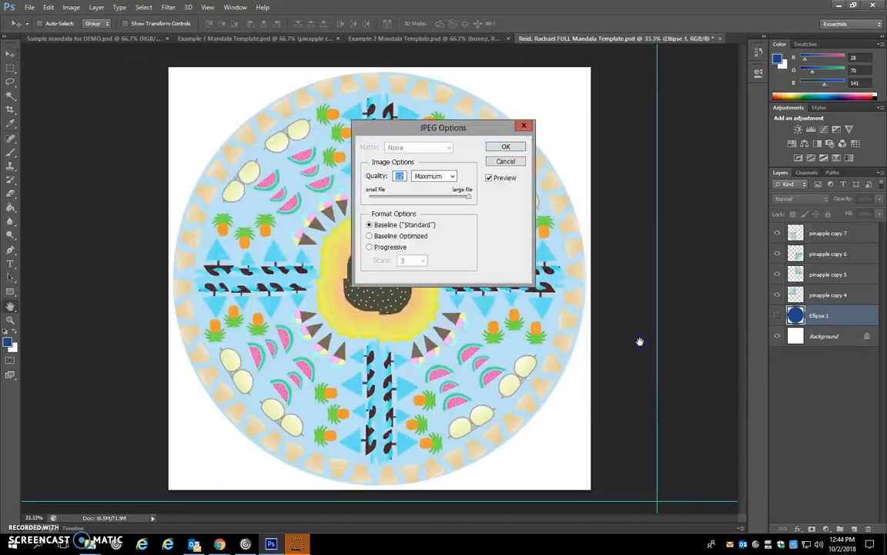
{"action": "left_click_drag", "start_coordinate": [471, 199], "coordinate": [446, 199]}
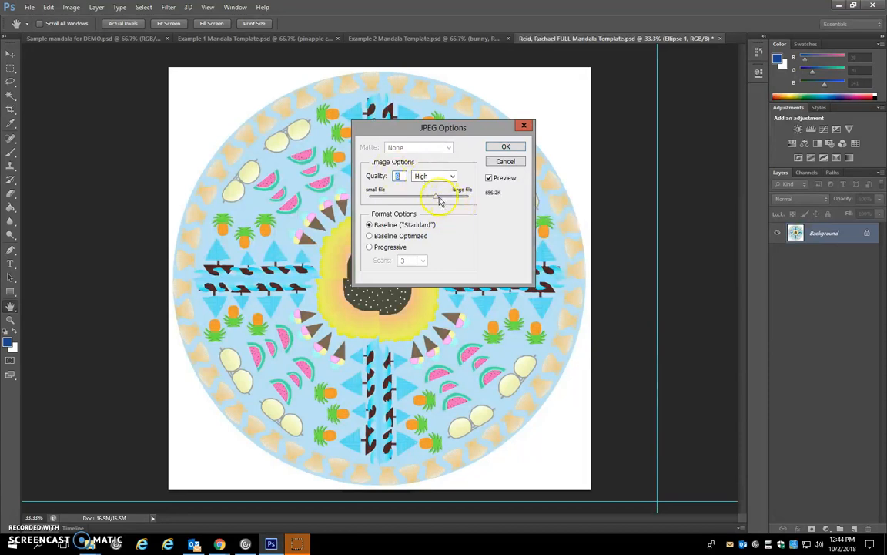
{"action": "left_click_drag", "start_coordinate": [436, 199], "coordinate": [486, 201]}
{"action": "left_click", "coordinate": [507, 147]}
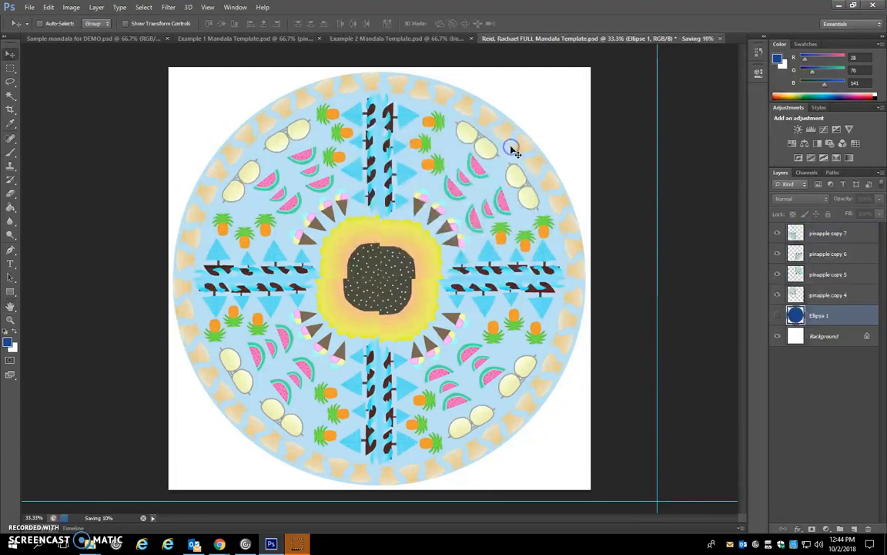
- Switch to File Explorer and open the mandala folder inside the photo class folder on the Y: drive
{"action": "left_click", "coordinate": [91, 543]}
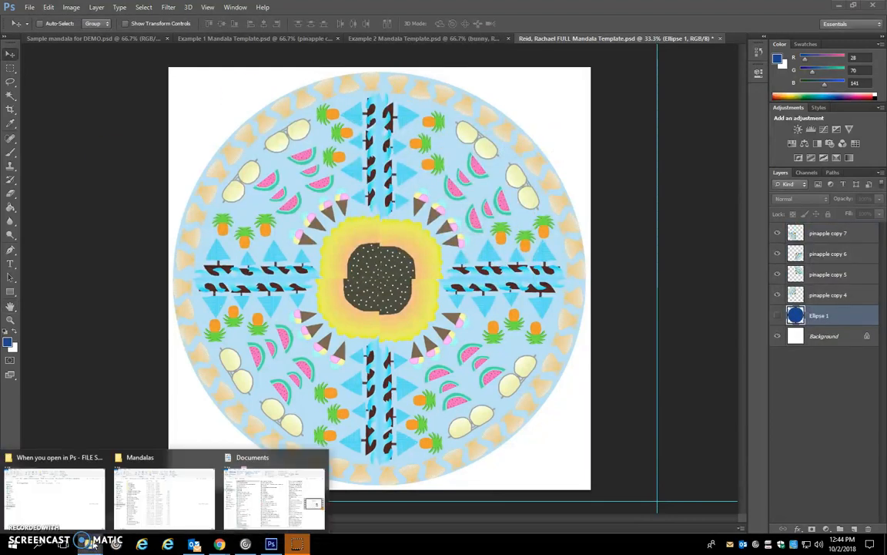
{"action": "left_click", "coordinate": [281, 501]}
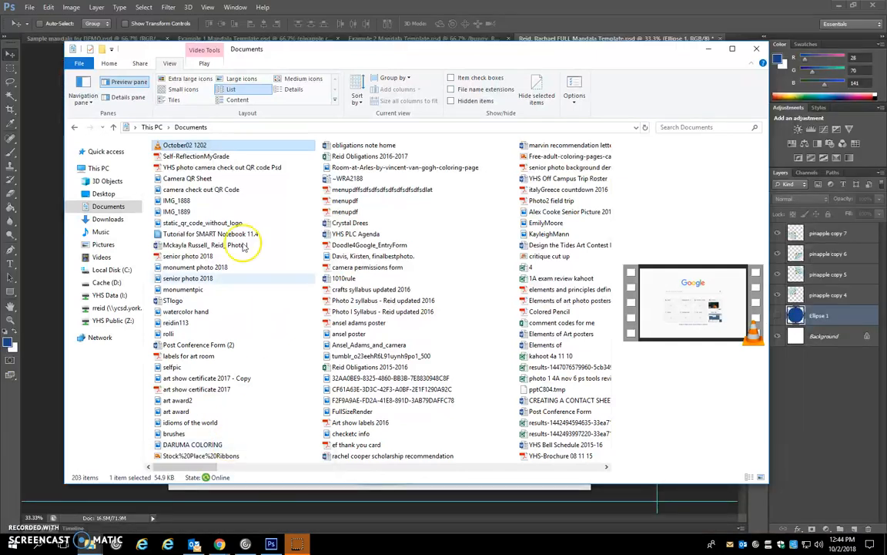
{"action": "left_click", "coordinate": [102, 308]}
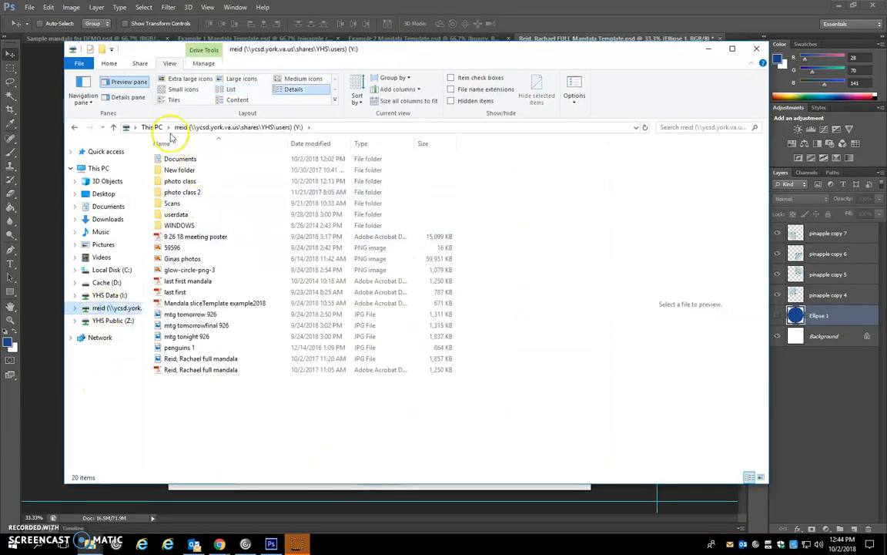
{"action": "double_click", "coordinate": [178, 159]}
{"action": "double_click", "coordinate": [174, 181]}
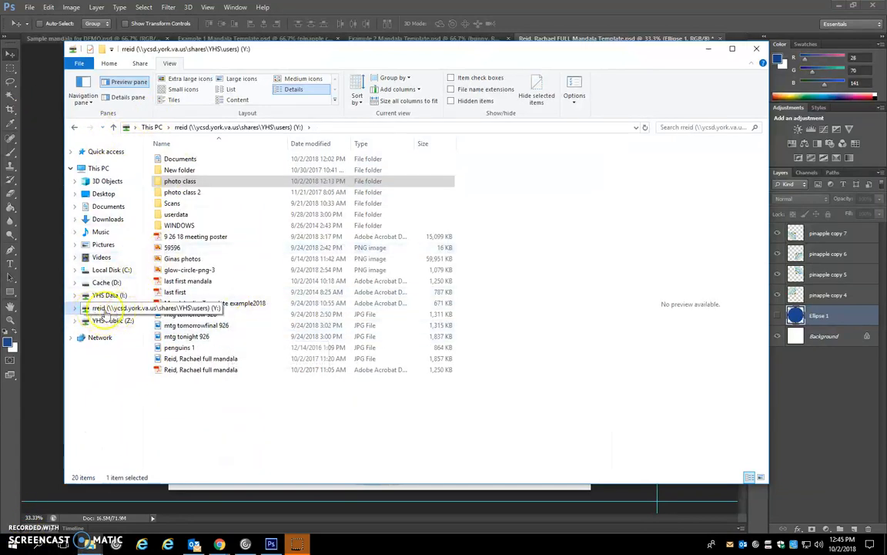
{"action": "left_click", "coordinate": [102, 308]}
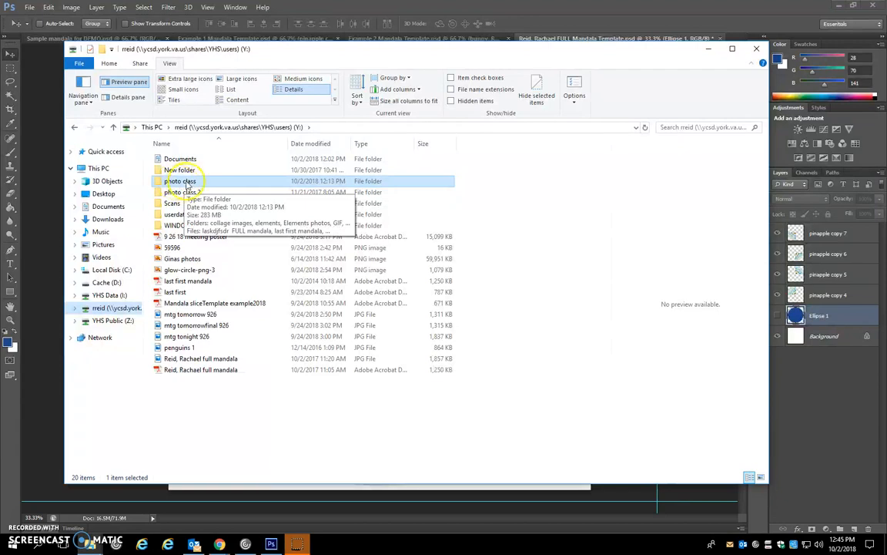
{"action": "double_click", "coordinate": [185, 183]}
{"action": "double_click", "coordinate": [178, 225]}
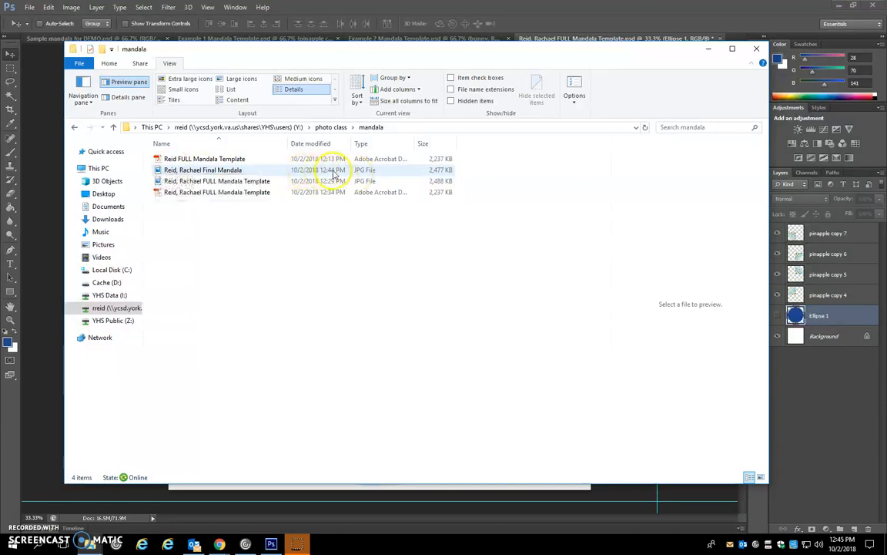
- View the Final Mandala JPEG in Photos, close the viewer and select the file again in the mandala folder
{"action": "right_click", "coordinate": [193, 172]}
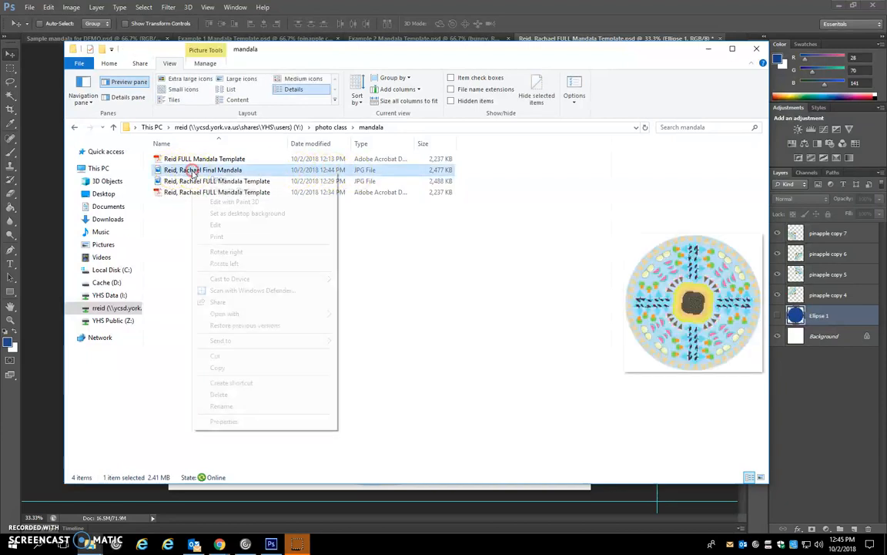
{"action": "mouse_move", "coordinate": [293, 316]}
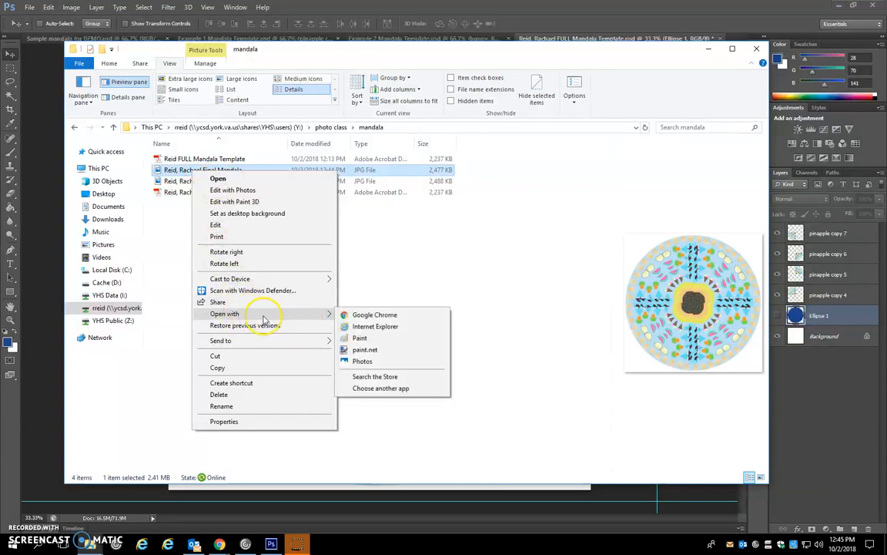
{"action": "left_click", "coordinate": [380, 361]}
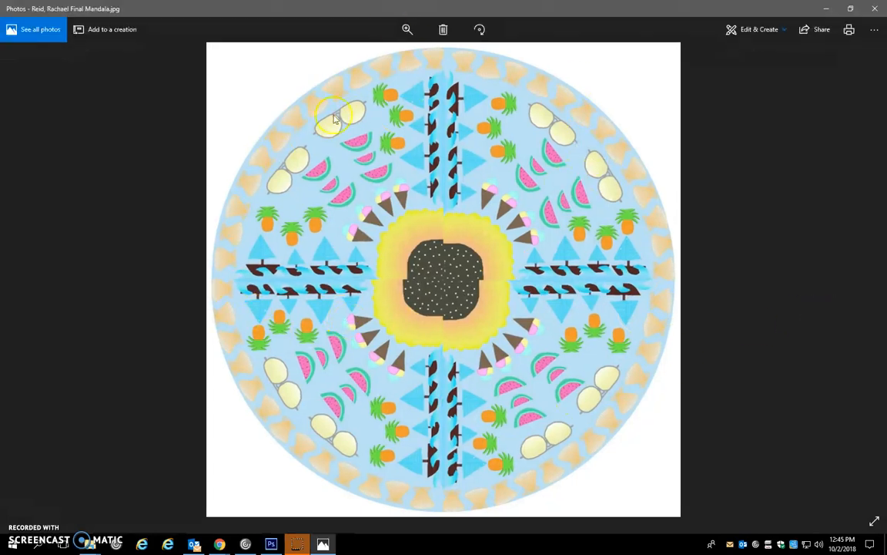
{"action": "left_click", "coordinate": [882, 7]}
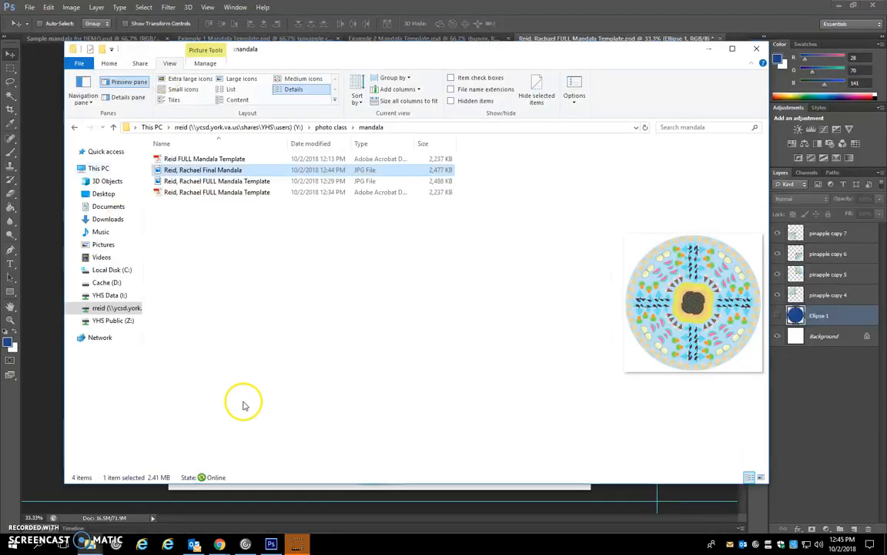
{"action": "left_click", "coordinate": [205, 175]}
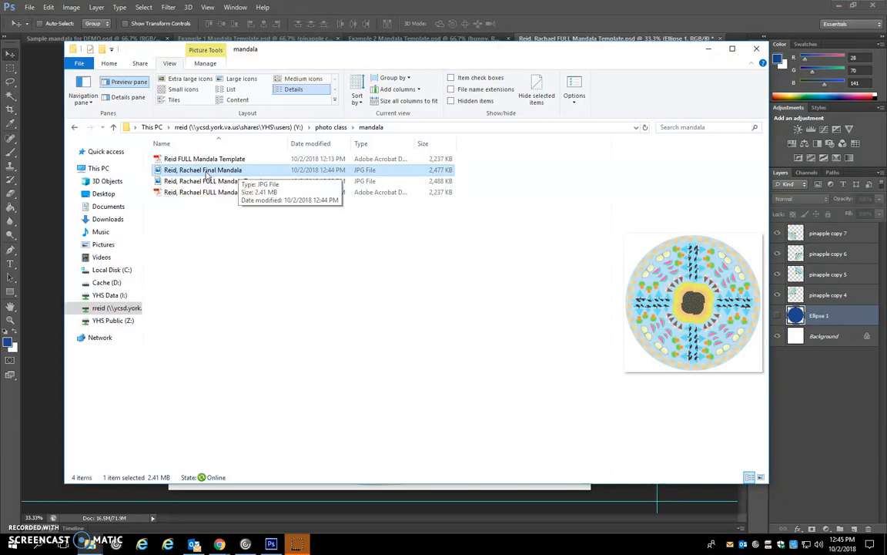
{"action": "left_click", "coordinate": [278, 292]}
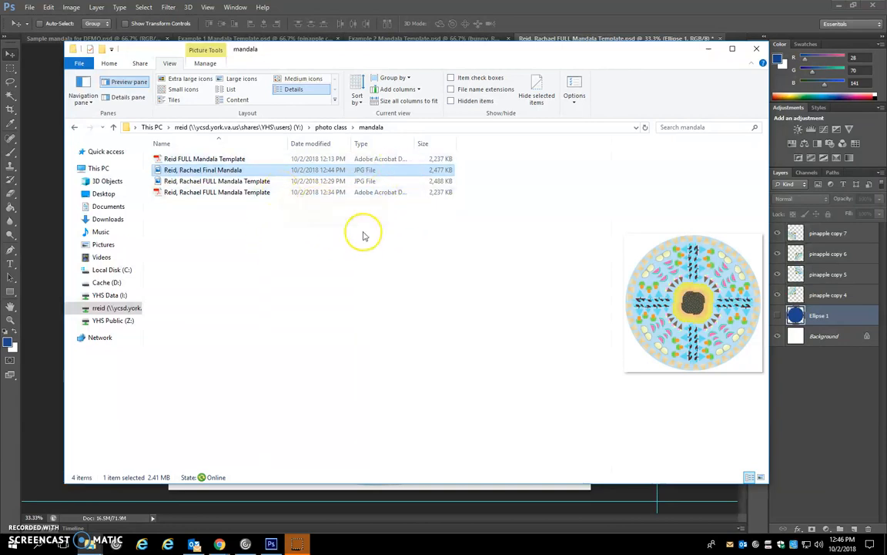
- Return to Photoshop and step back repeatedly through the history of the full mandala template
{"action": "left_click", "coordinate": [21, 430]}
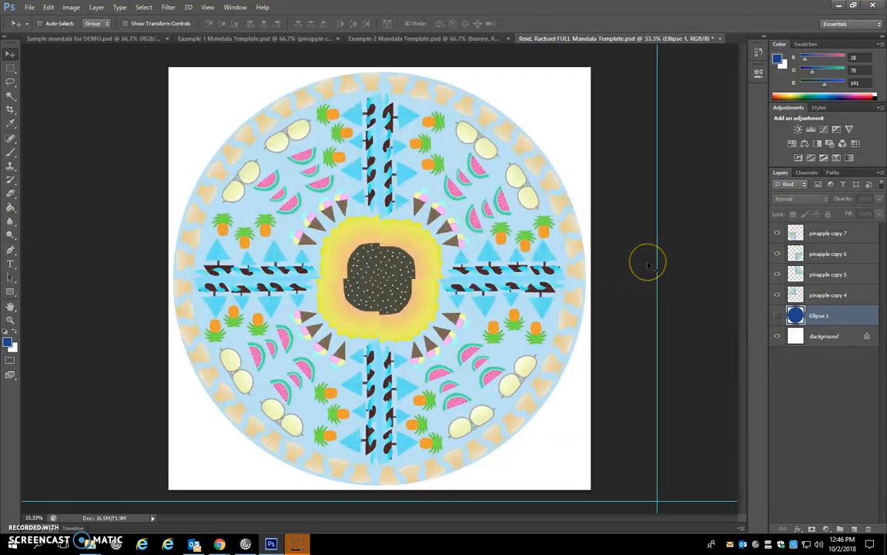
{"action": "key", "text": "ctrl+alt+z"}
{"action": "key", "text": "ctrl+alt+z"}
{"action": "key", "text": "ctrl+alt+z"}
{"action": "key", "text": "ctrl+alt+z"}
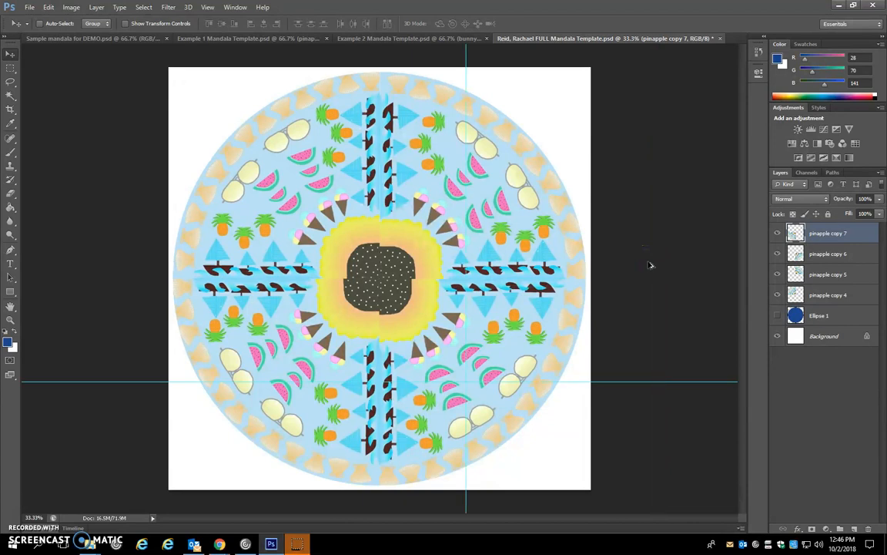
{"action": "key", "text": "ctrl+alt+z"}
{"action": "key", "text": "ctrl+alt+z"}
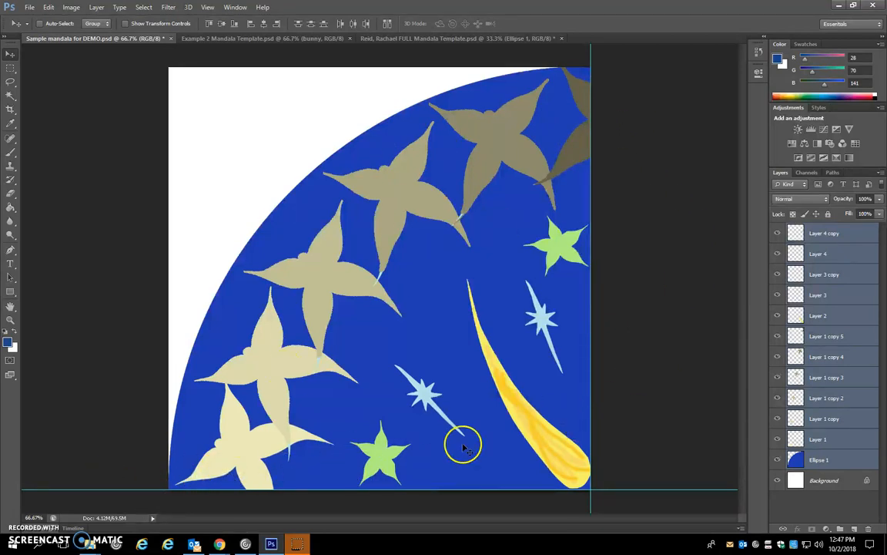
- Merge the selected layers of Sample mandala for DEMO and duplicate the merged layer into the FULL Mandala Template document
{"action": "right_click", "coordinate": [863, 271]}
{"action": "left_click", "coordinate": [754, 373]}
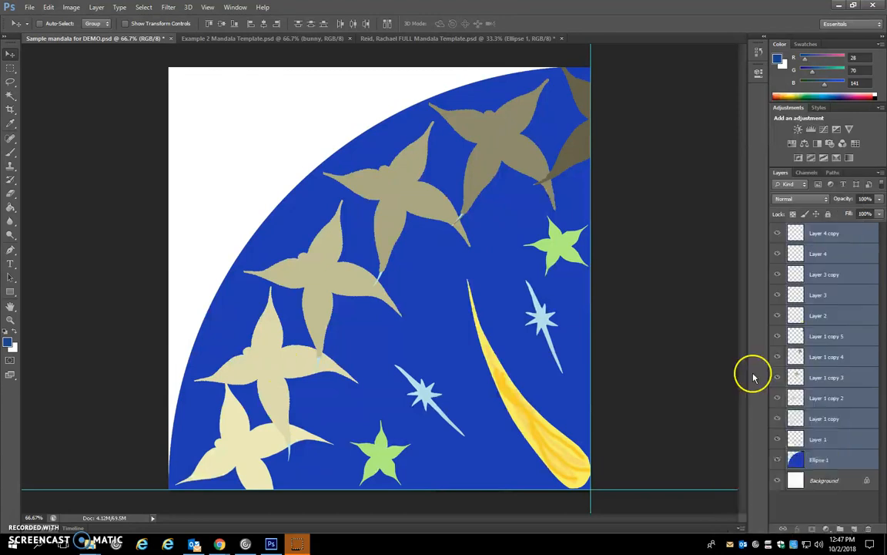
{"action": "right_click", "coordinate": [837, 234]}
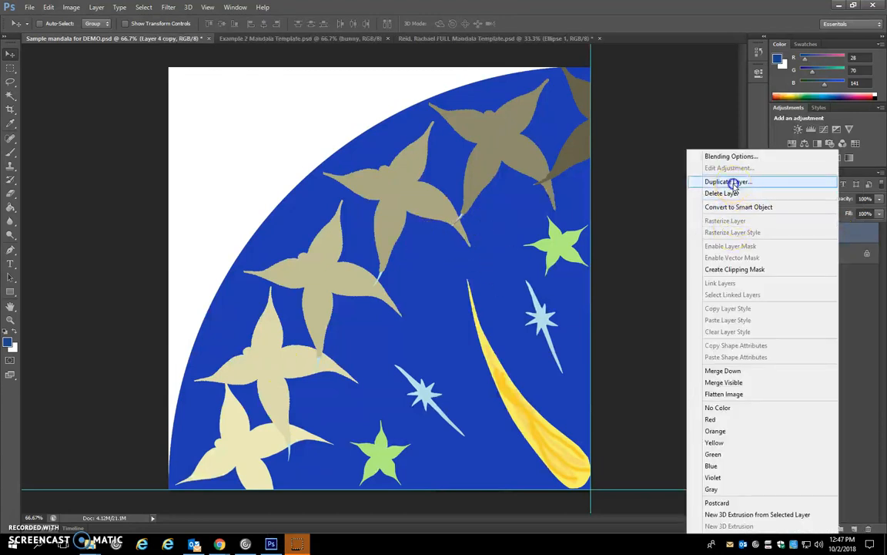
{"action": "left_click", "coordinate": [734, 182]}
{"action": "left_click", "coordinate": [410, 206]}
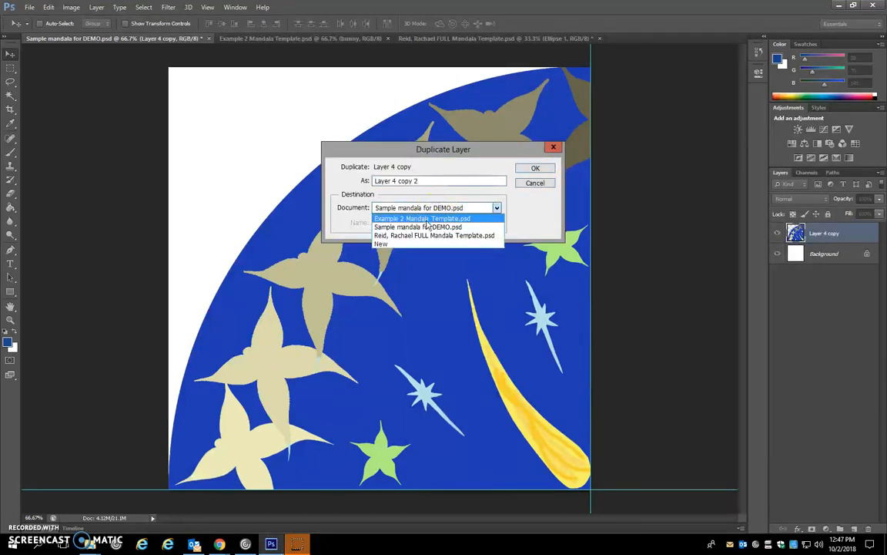
{"action": "left_click", "coordinate": [431, 235]}
{"action": "left_click", "coordinate": [543, 170]}
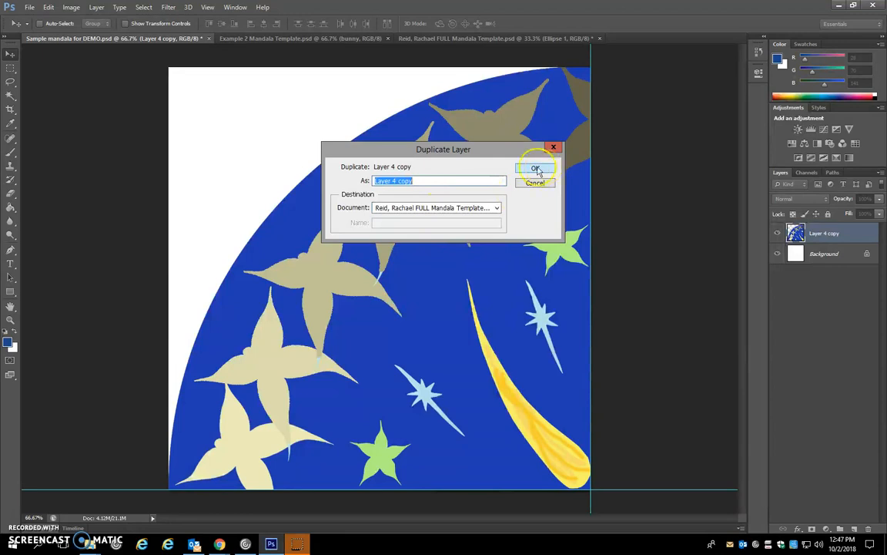
- Align the starry slice with the circle's upper-left quadrant and delete the parts that extend past the center guides
{"action": "key", "text": "w"}
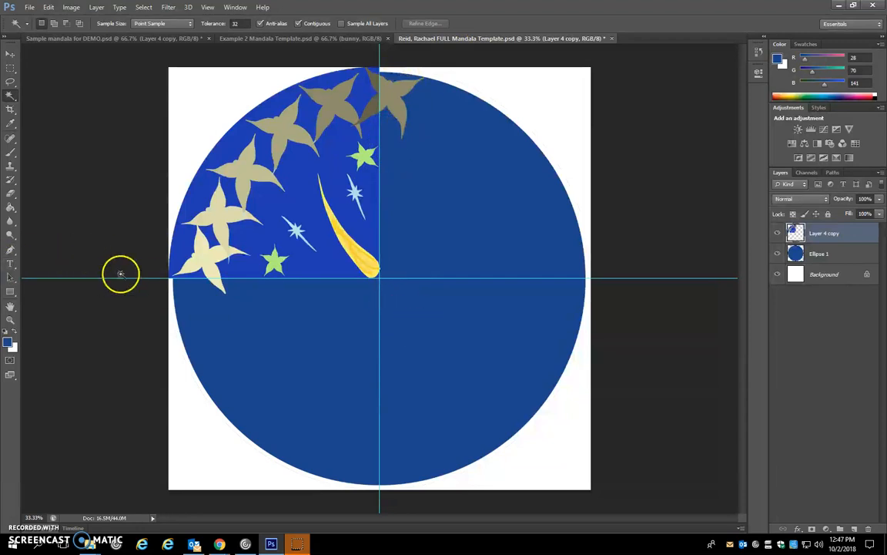
{"action": "left_click", "coordinate": [10, 54]}
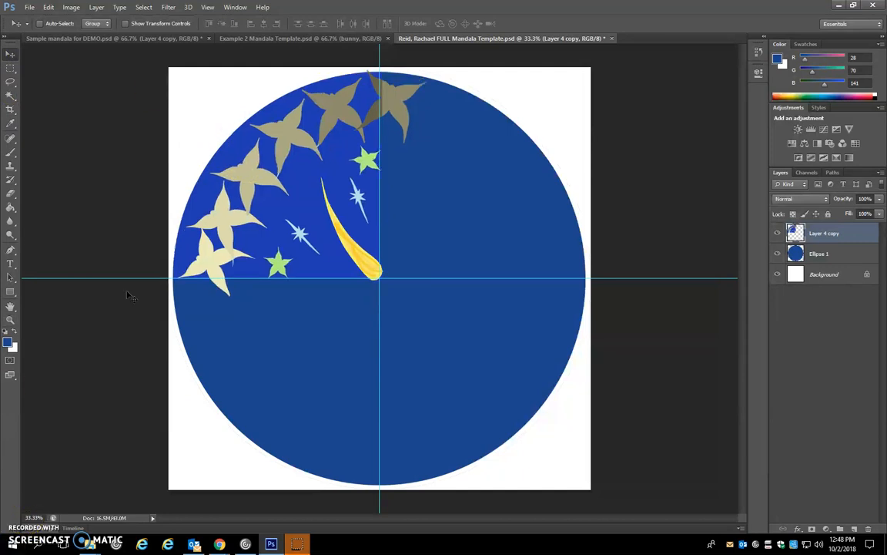
{"action": "key", "text": "m"}
{"action": "left_click_drag", "start_coordinate": [170, 68], "coordinate": [379, 277]}
{"action": "key", "text": "ctrl+shift+i"}
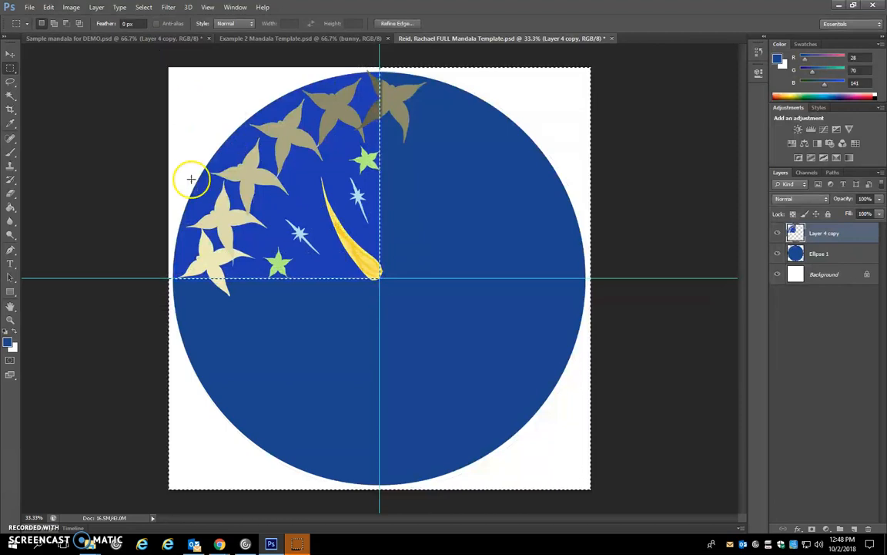
{"action": "key", "text": "Delete"}
{"action": "key", "text": "ctrl+d"}
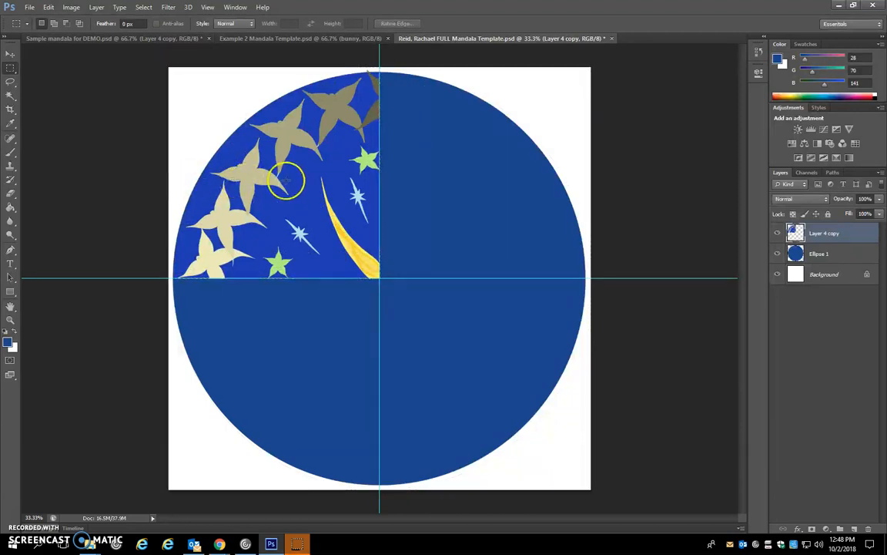
- Duplicate the trimmed slice, rotate the copy 90 degrees clockwise and fit it into the upper-right quadrant
{"action": "key", "text": "v"}
{"action": "right_click", "coordinate": [847, 232]}
{"action": "left_click", "coordinate": [768, 178]}
{"action": "key", "text": "Return"}
{"action": "key", "text": "ctrl+t"}
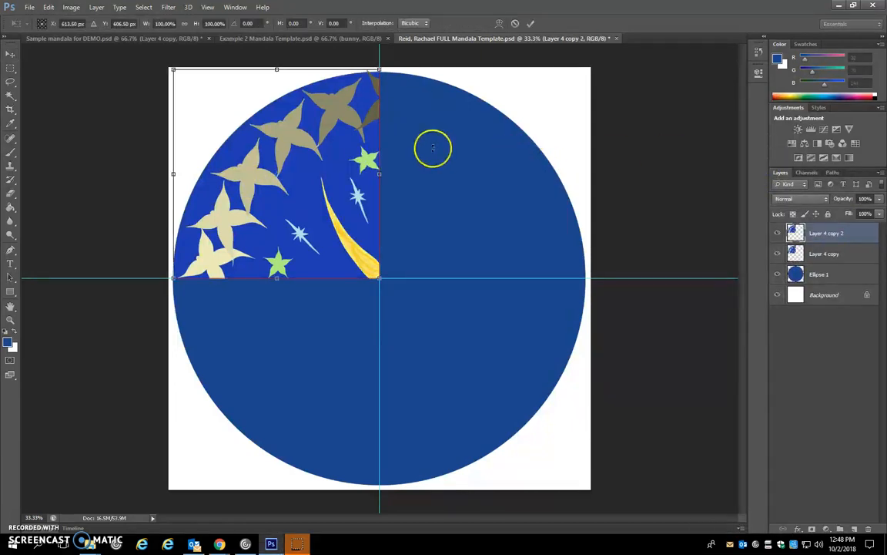
{"action": "left_click_drag", "start_coordinate": [398, 53], "coordinate": [467, 333]}
{"action": "left_click_drag", "start_coordinate": [222, 205], "coordinate": [432, 216]}
{"action": "key", "text": "Return"}
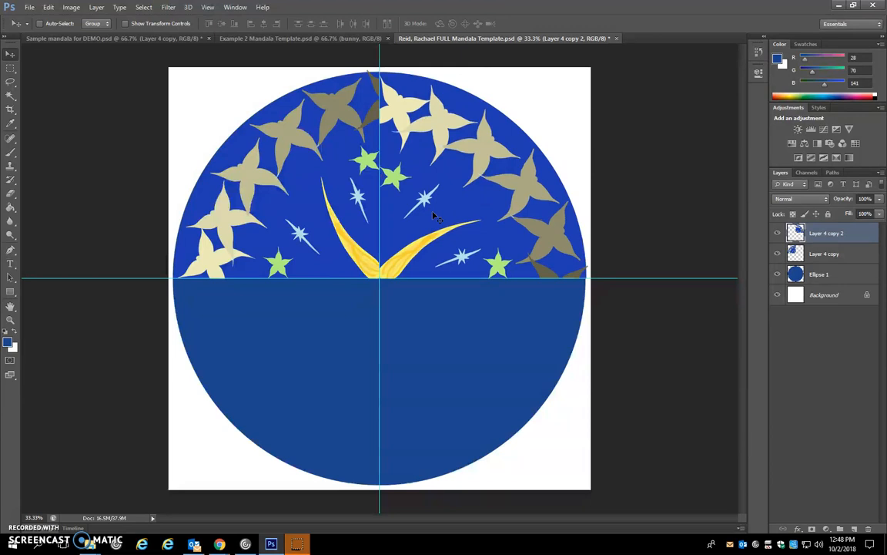
- Duplicate the upper-right slice, rotate the copy 90 degrees clockwise and fit it into the lower-right quadrant
{"action": "right_click", "coordinate": [828, 232]}
{"action": "left_click", "coordinate": [759, 182]}
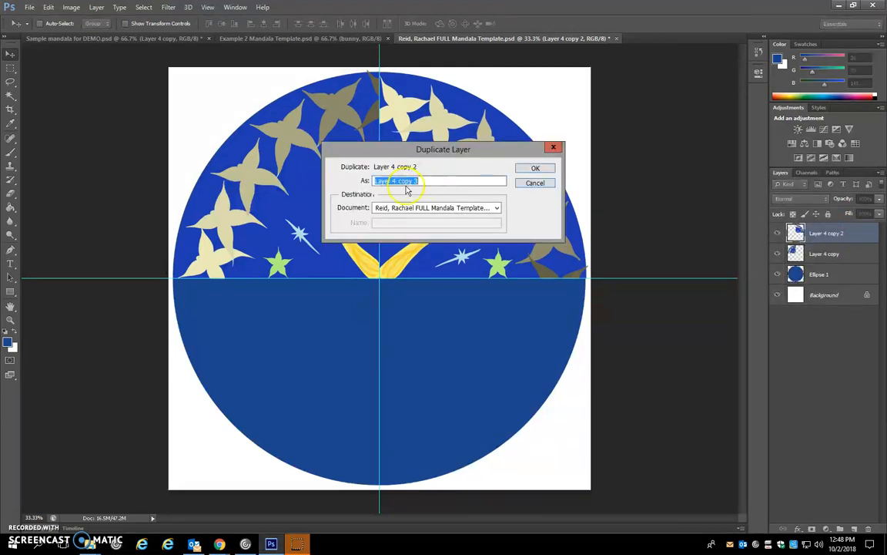
{"action": "left_click", "coordinate": [543, 171]}
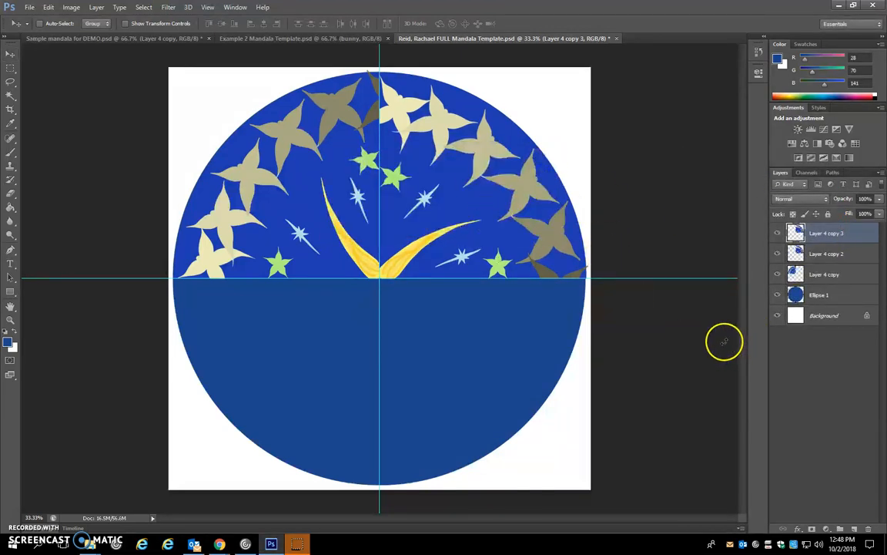
{"action": "key", "text": "ctrl+t"}
{"action": "left_click_drag", "start_coordinate": [638, 170], "coordinate": [509, 407]}
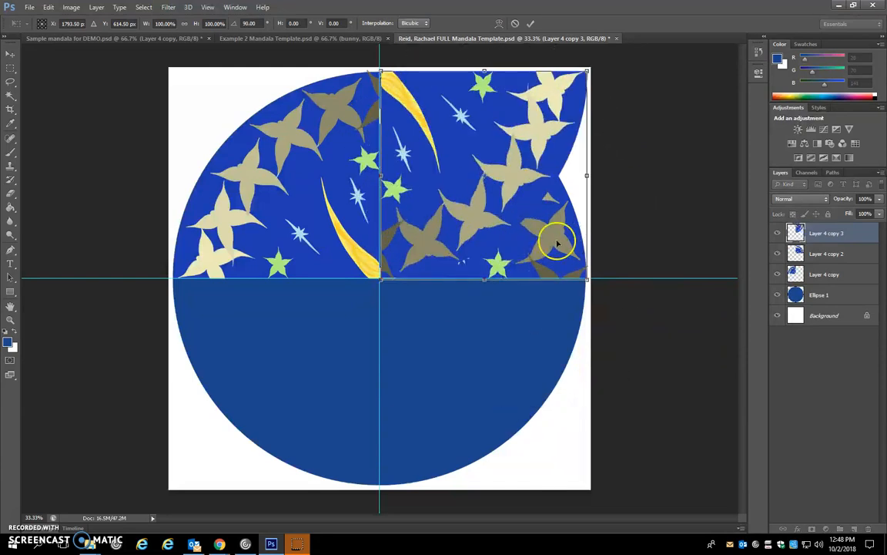
{"action": "key", "text": "Return"}
{"action": "left_click_drag", "start_coordinate": [525, 119], "coordinate": [285, 130]}
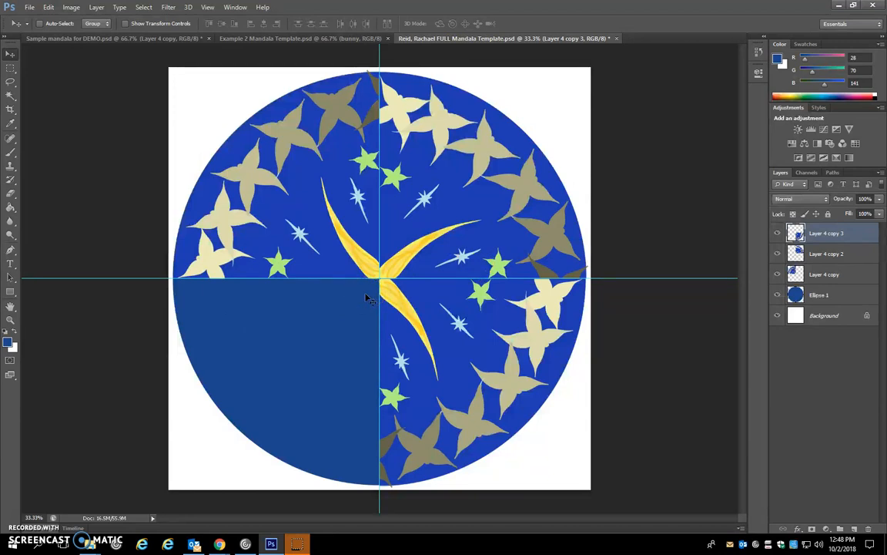
- Switch to the Sample mandala for DEMO document
{"action": "key", "text": "ctrl+Tab"}
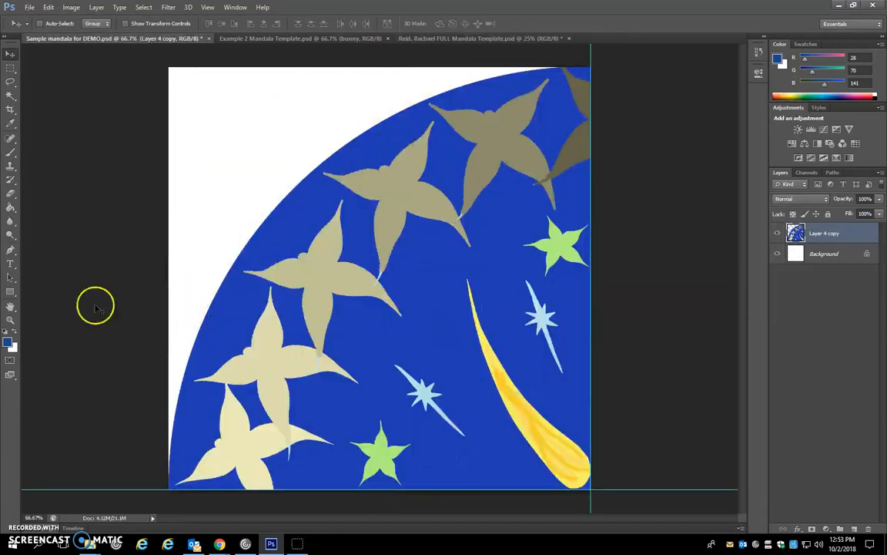